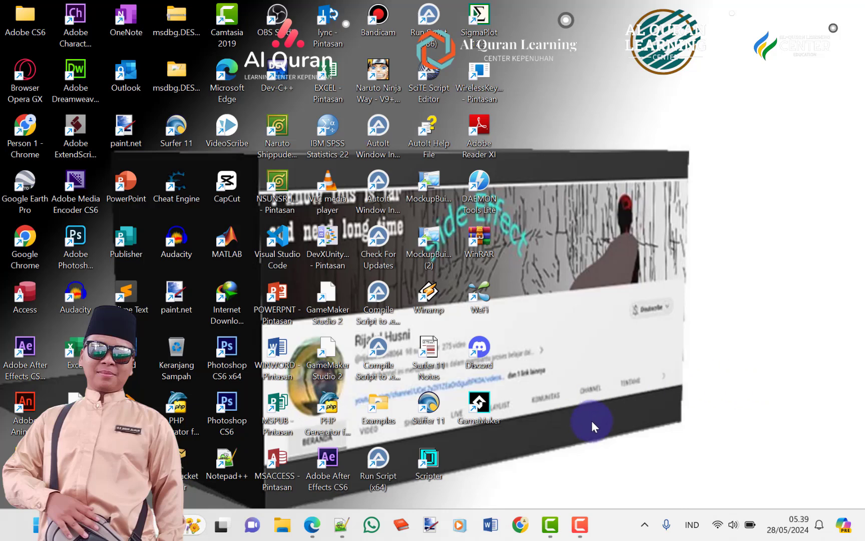
# Open 'Alquran Learning Center Kepenuhan' from Word's recent documents on the taskbar.
pyautogui.rightClick(491, 524)
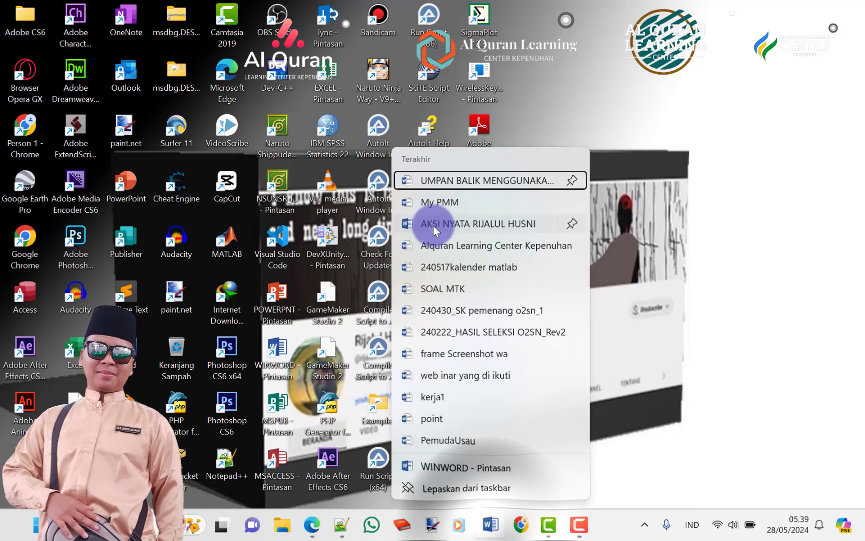
pyautogui.click(485, 245)
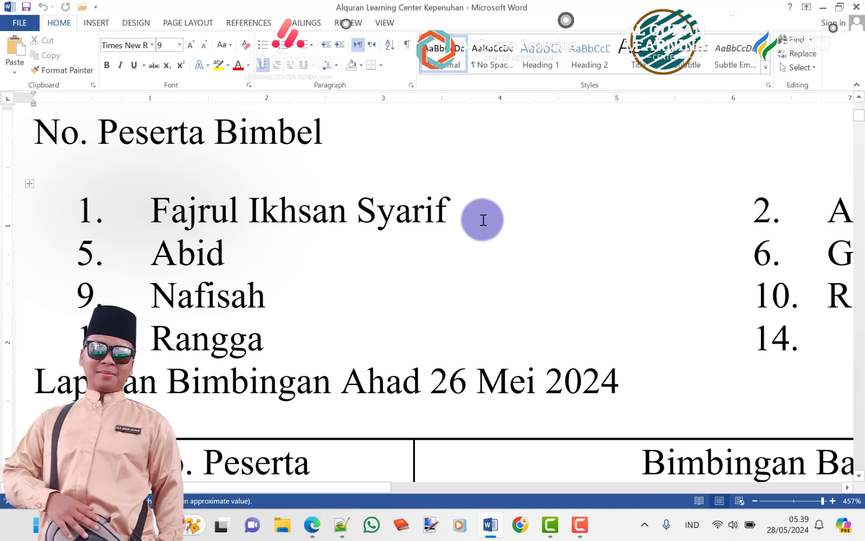
# Zoom out to about 89% so the whole first page and its report tables are visible.
pyautogui.scroll(-1, 490, 235)
pyautogui.scroll(-6, 496, 247)
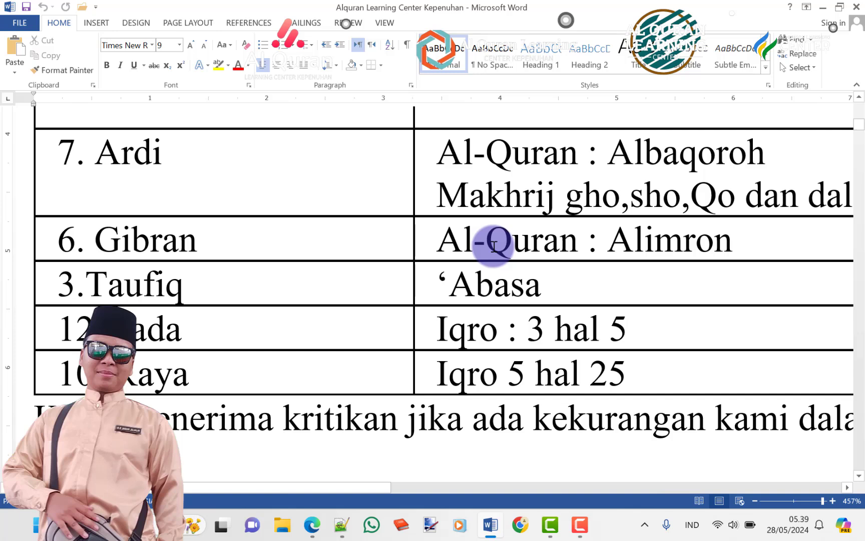
pyautogui.moveTo(822, 501)
pyautogui.mouseDown()
pyautogui.moveTo(787, 506)
pyautogui.moveTo(803, 500)
pyautogui.mouseUp()
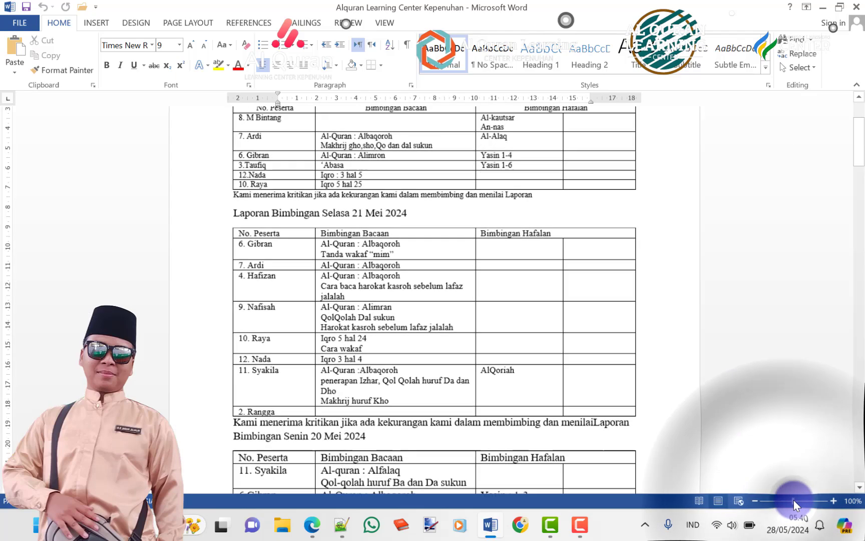
pyautogui.click(802, 500)
pyautogui.scroll(5, 571, 380)
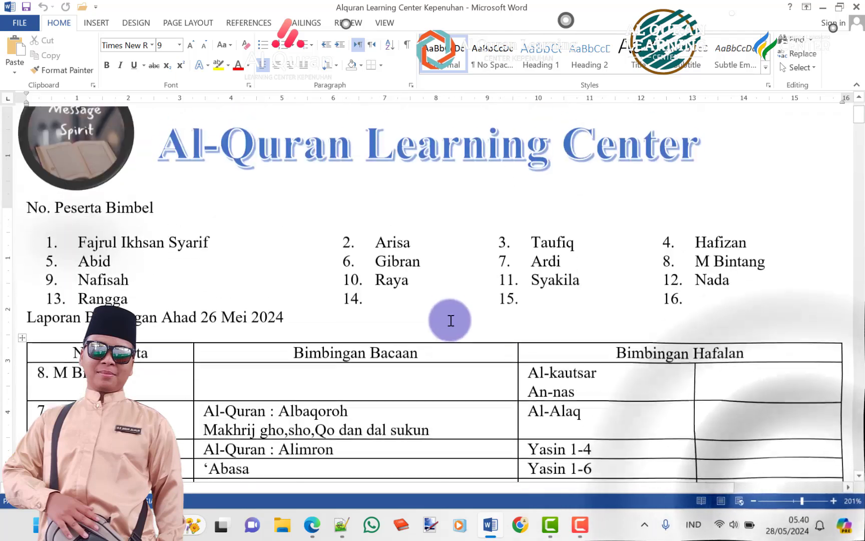
pyautogui.scroll(-1, 788, 426)
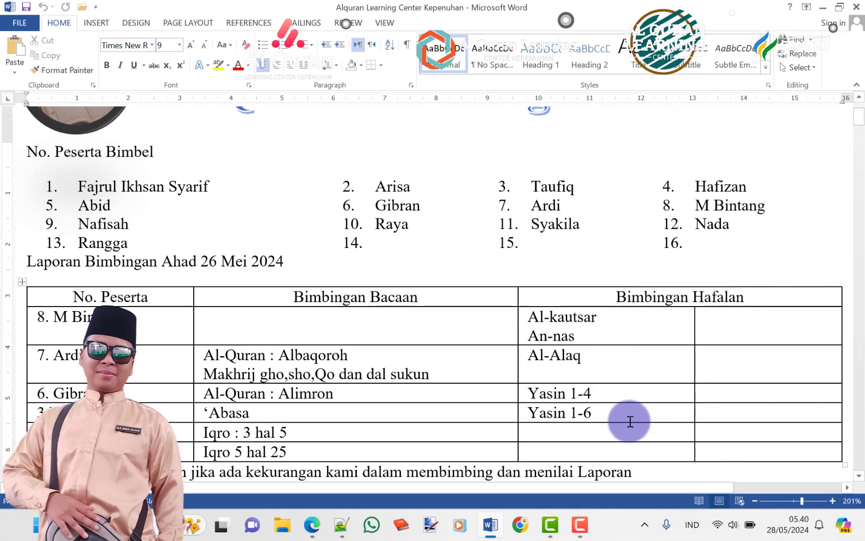
pyautogui.click(755, 501)
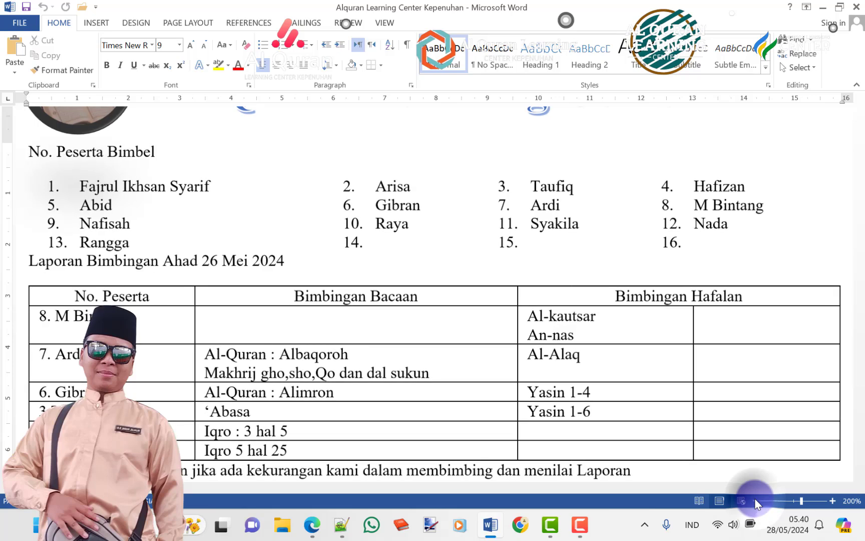
pyautogui.click(755, 500)
pyautogui.moveTo(796, 500); pyautogui.dragTo(789, 501)
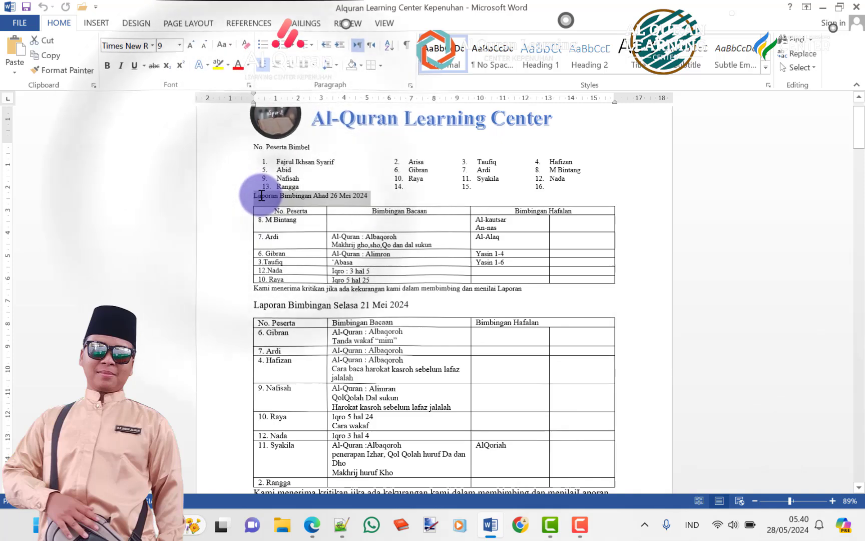
# Copy the Ahad 26 Mei 2024 report and table and paste it above the original.
pyautogui.hotkey('shift', 'Down')
pyautogui.hotkey('shift', 'Down')
pyautogui.hotkey('shift', 'Down')
pyautogui.hotkey('shift', 'Down')
pyautogui.hotkey('shift', 'Down')
pyautogui.hotkey('shift', 'Down')
pyautogui.hotkey('shift', 'Down')
pyautogui.hotkey('shift', 'Down')
pyautogui.hotkey('shift', 'Down')
pyautogui.hotkey('ctrl', 'c')
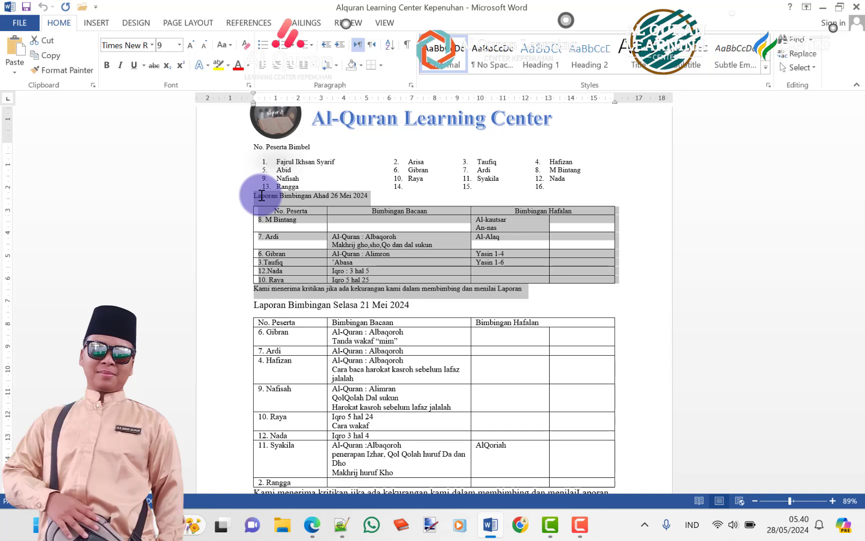
pyautogui.click(261, 196)
pyautogui.click(262, 195)
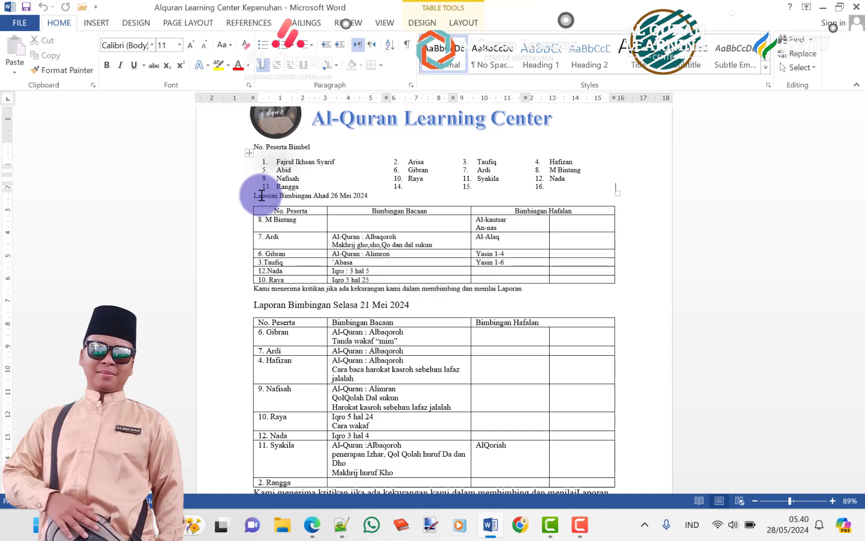
pyautogui.click(261, 195)
pyautogui.hotkey('ctrl', 'v')
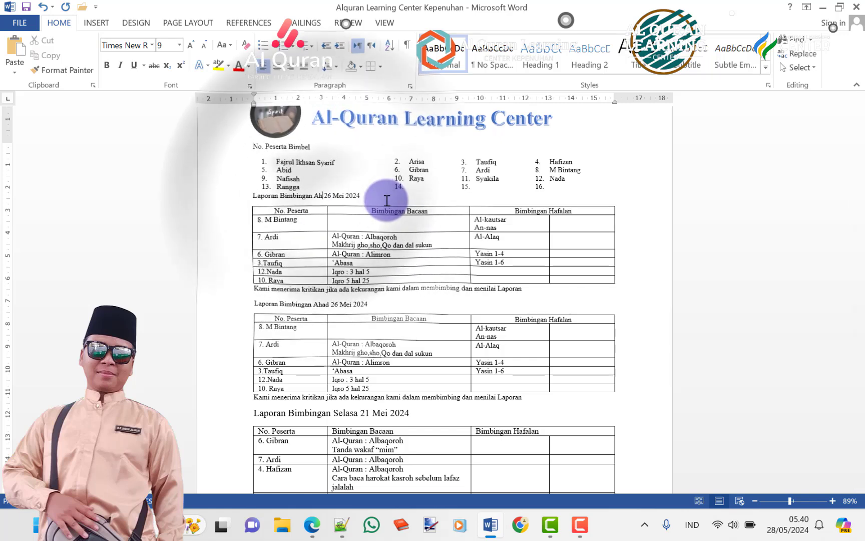
# Change the copied heading's date to Senin 27 Mei 2024.
pyautogui.press('BackSpace')
pyautogui.press('BackSpace')
pyautogui.press('BackSpace')
pyautogui.write('Se')
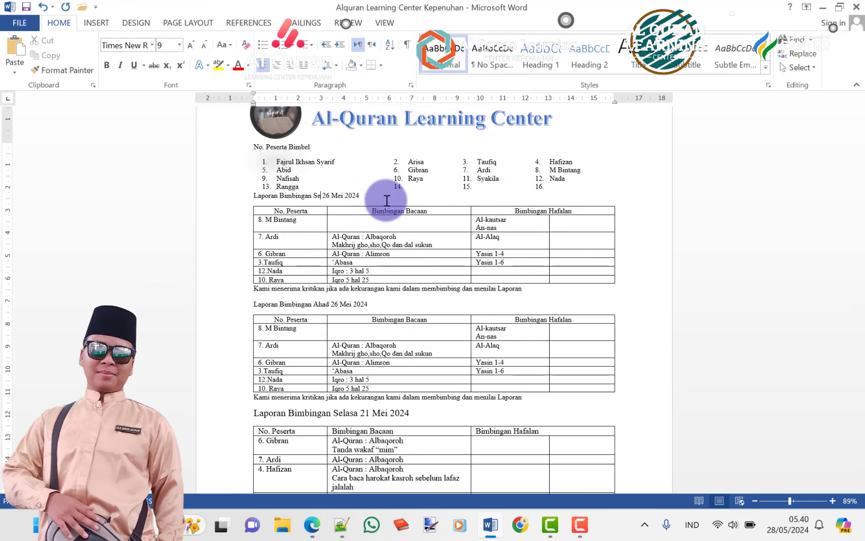
pyautogui.write('nin')
pyautogui.press('BackSpace')
pyautogui.write('7')
# Clear the old entries from the copied table's data rows.
pyautogui.click(298, 225)
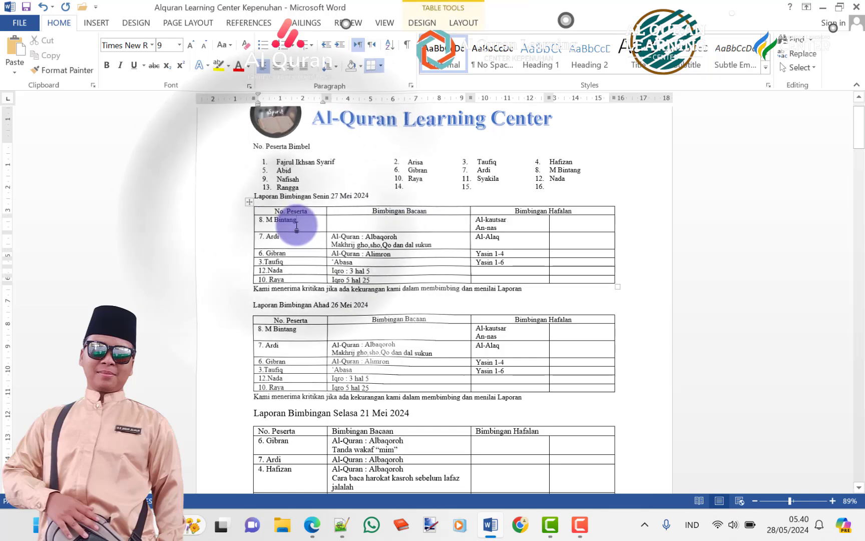
pyautogui.hotkey('shift', 'Down')
pyautogui.hotkey('shift', 'Right')
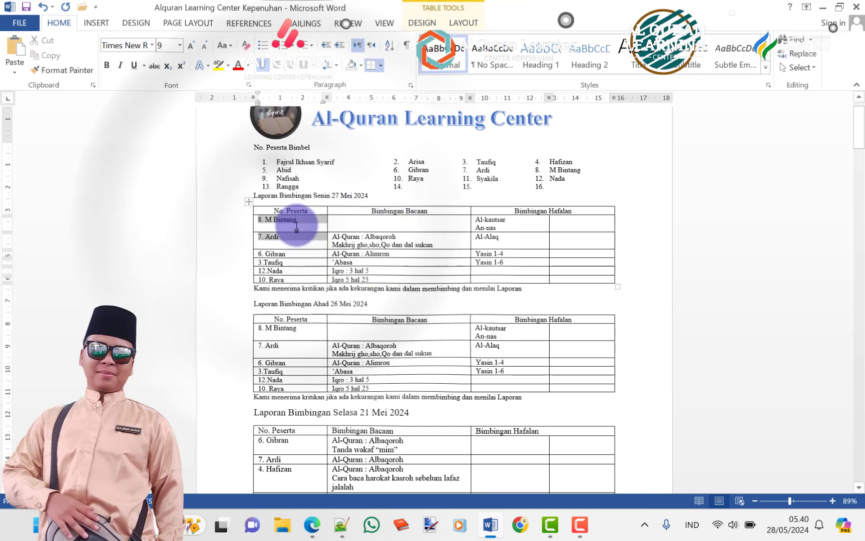
pyautogui.hotkey('shift', 'Right')
pyautogui.hotkey('shift', 'Down')
pyautogui.hotkey('shift', 'Down')
pyautogui.hotkey('shift', 'Down')
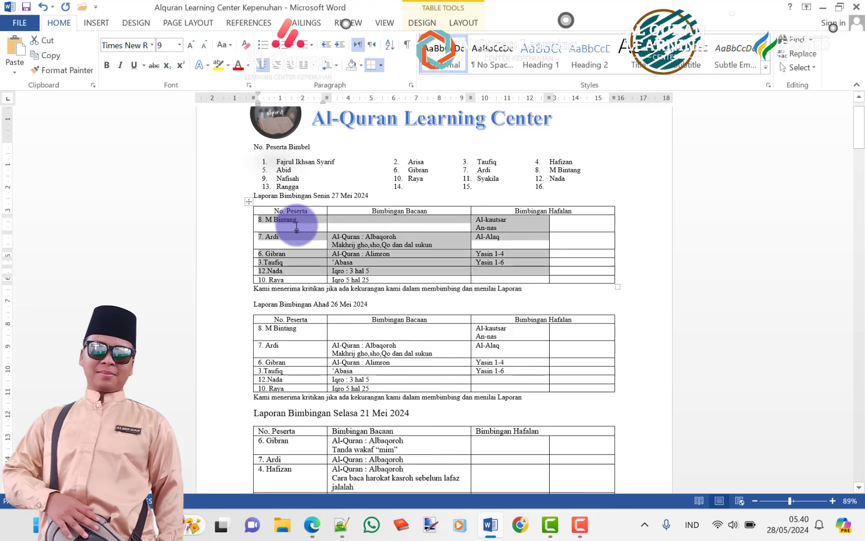
pyautogui.hotkey('shift', 'Down')
pyautogui.press('Delete')
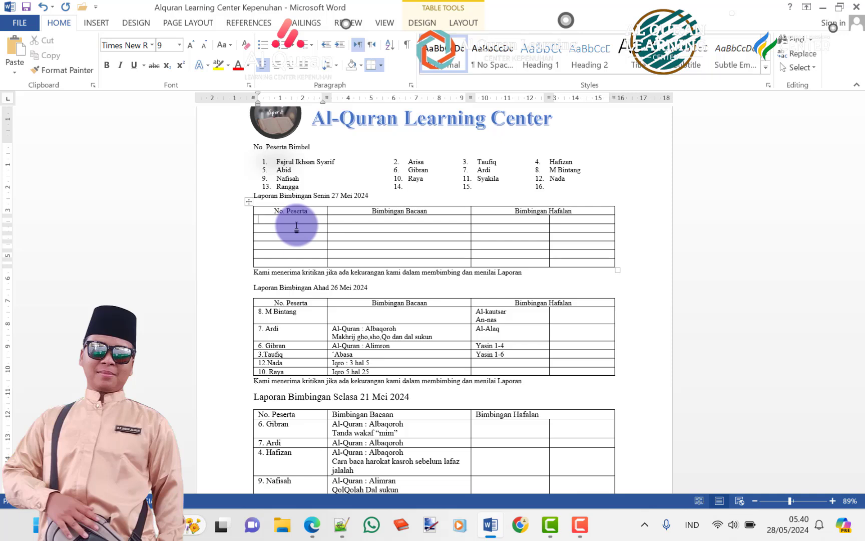
pyautogui.write('12.')
# Zoom to 200% and enter participant 12. Nada with reading Iqro 3 hal 6.
pyautogui.click(808, 502)
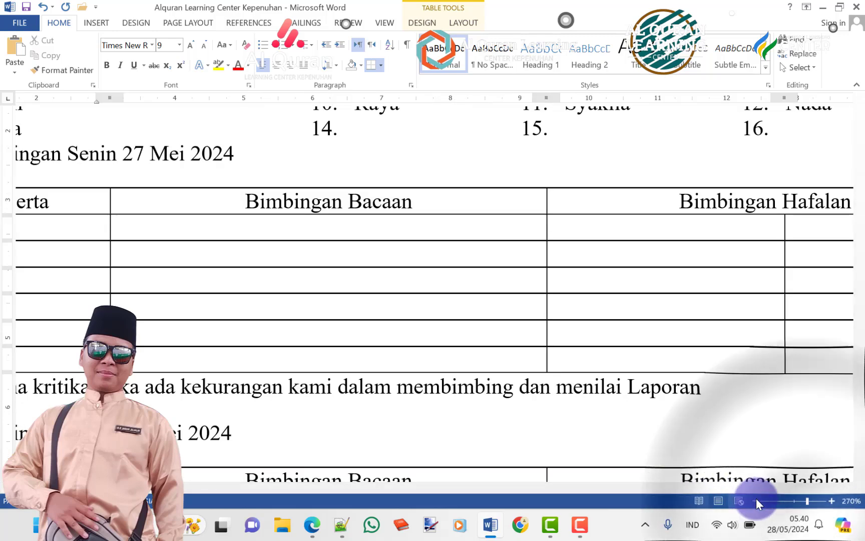
pyautogui.click(756, 502)
pyautogui.click(757, 500)
pyautogui.click(757, 500)
pyautogui.click(757, 500)
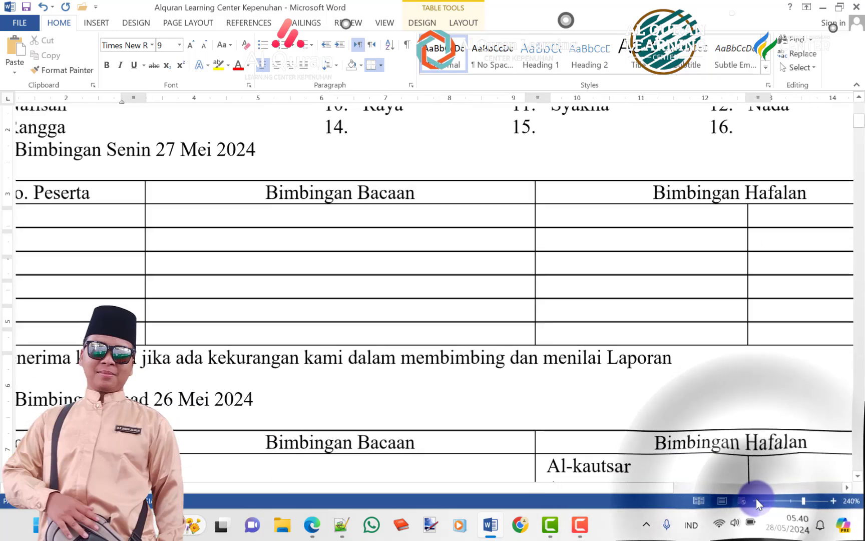
pyautogui.click(756, 499)
pyautogui.click(757, 499)
pyautogui.click(757, 500)
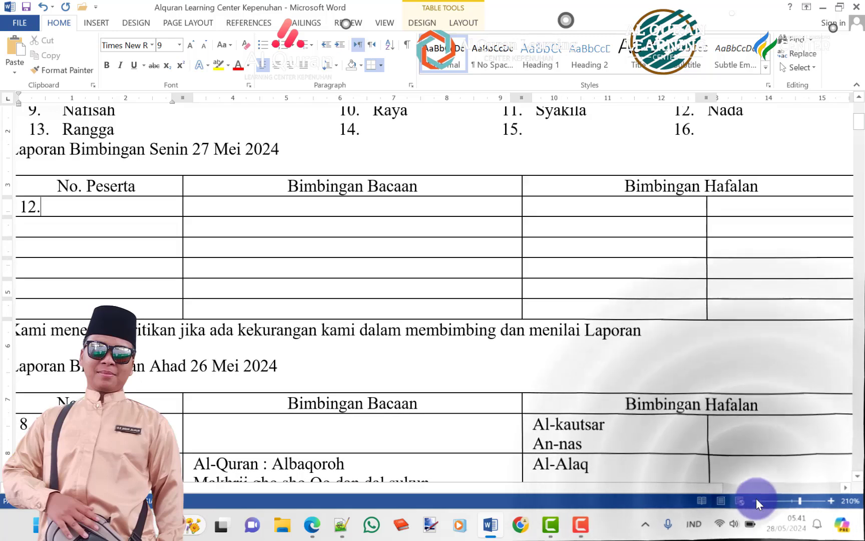
pyautogui.scroll(2, 498, 340)
pyautogui.scroll(3, 499, 341)
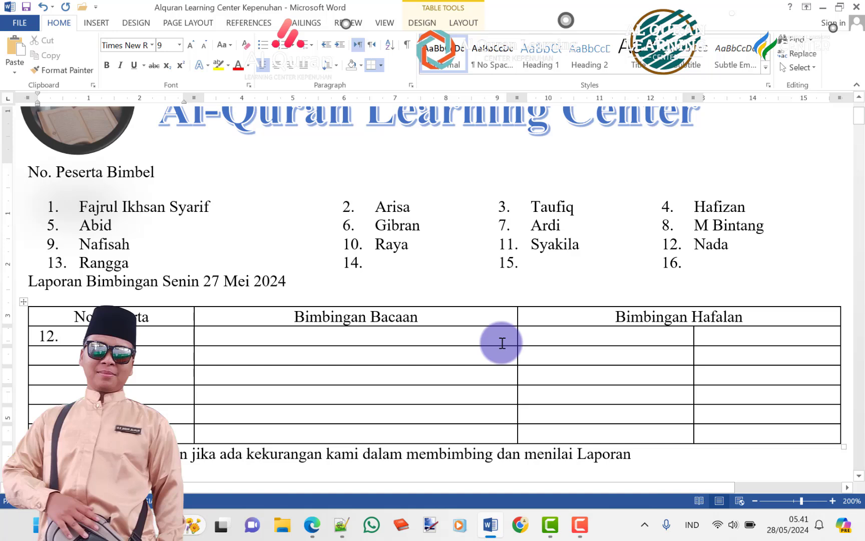
pyautogui.write(' N')
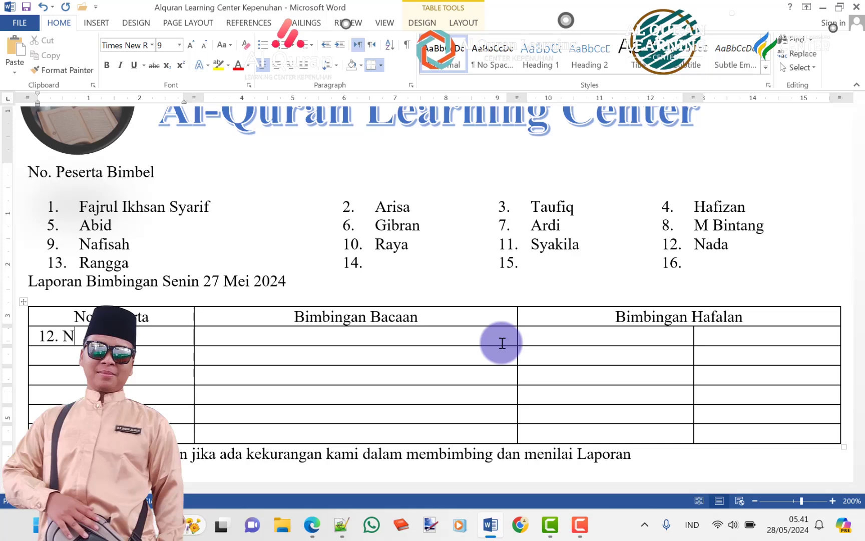
pyautogui.write('ada')
pyautogui.press('Tab')
pyautogui.write('Iq')
pyautogui.write('ro')
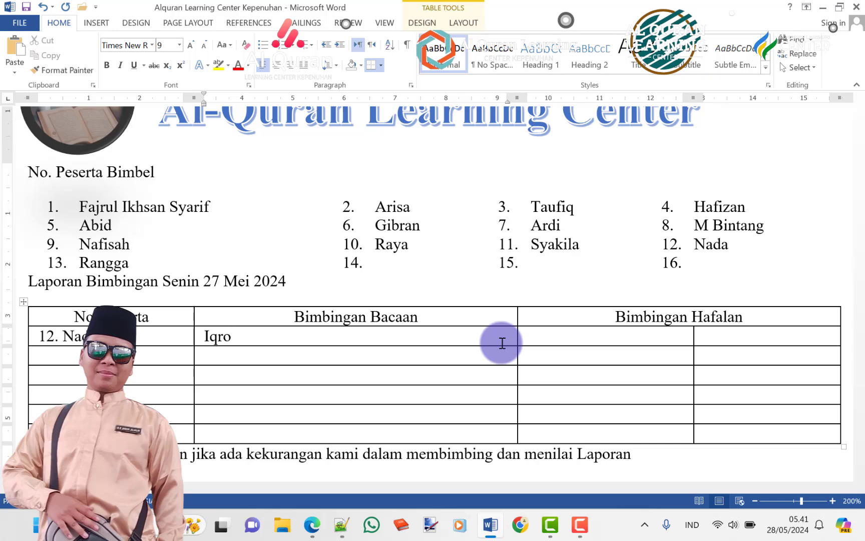
pyautogui.write(' 3 hal')
pyautogui.write(' 6')
# Add 'Pengenalan harokat,huruf Ya dan Tho' as a second line in Nada's reading cell.
pyautogui.press('Return')
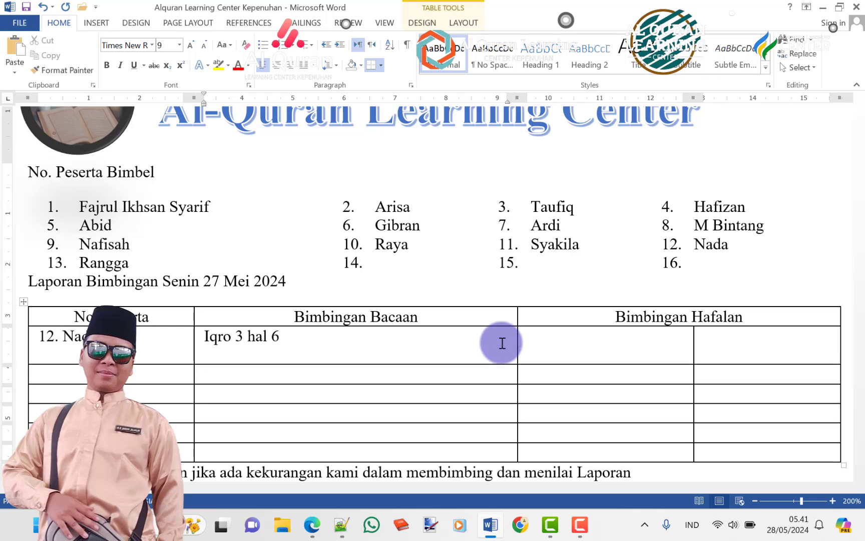
pyautogui.write('p')
pyautogui.write('ene')
pyautogui.press('BackSpace')
pyautogui.write('genalan')
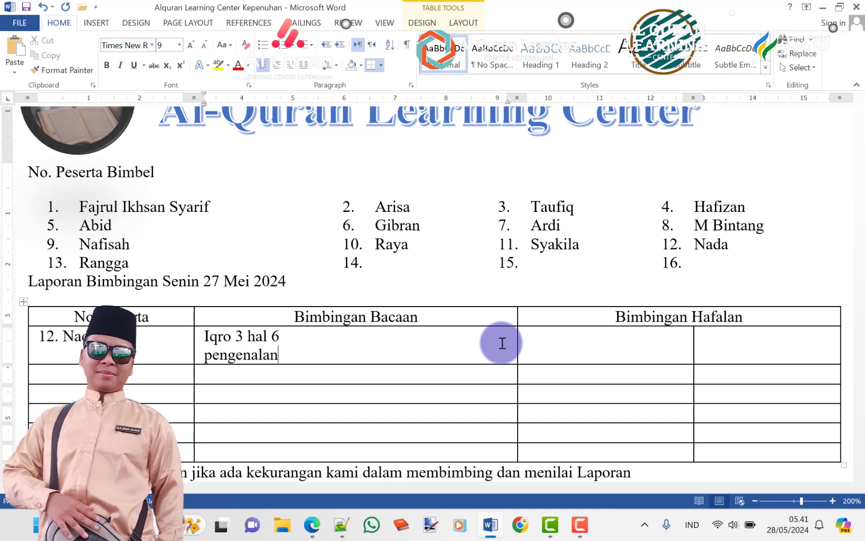
pyautogui.write(' haroka')
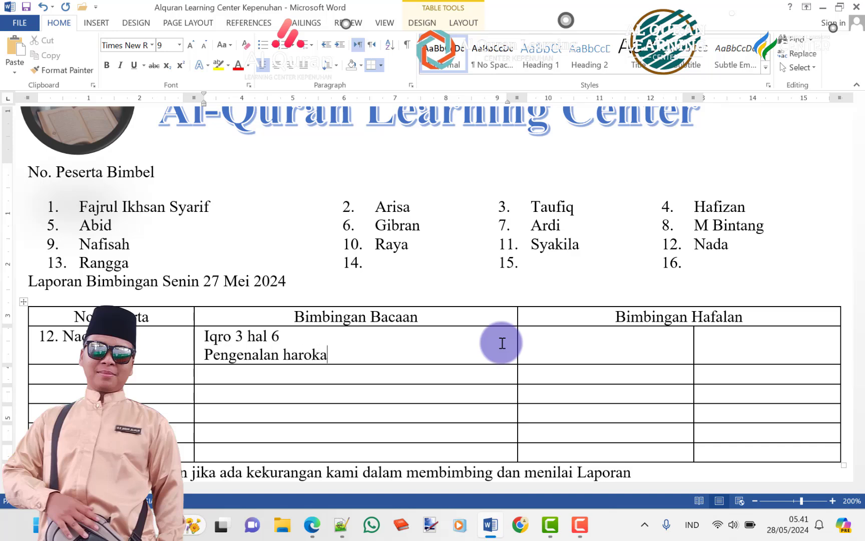
pyautogui.write('t')
pyautogui.write(',')
pyautogui.write('hur')
pyautogui.write('uf')
pyautogui.write(' ya')
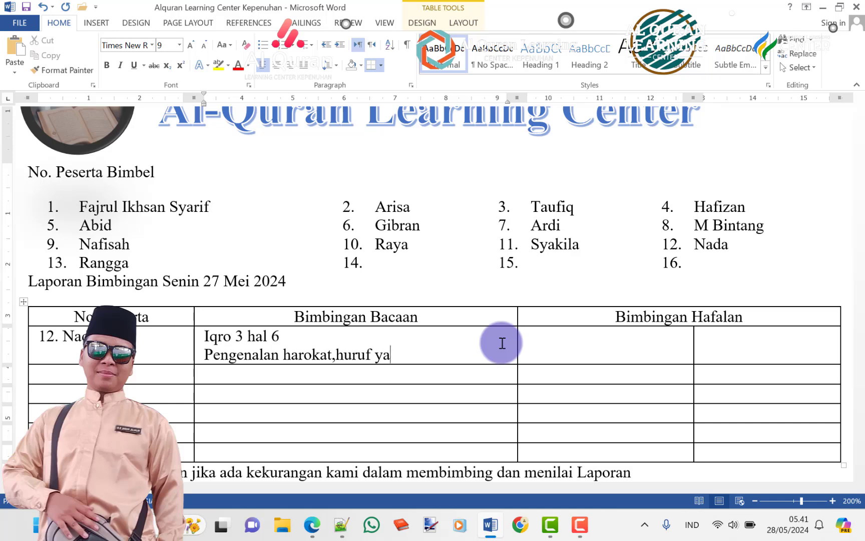
pyautogui.write(' da')
pyautogui.write('an')
pyautogui.press('BackSpace')
pyautogui.press('BackSpace')
pyautogui.write('n ')
pyautogui.write('Tho')
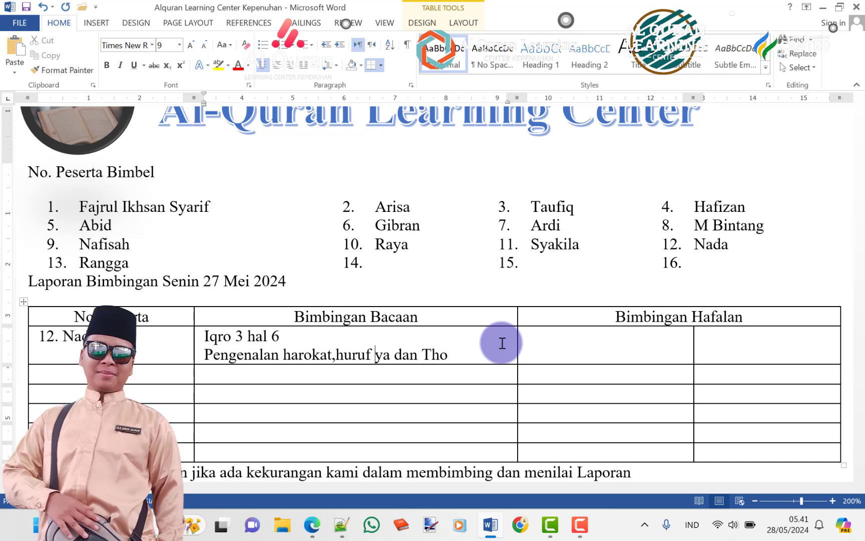
pyautogui.hotkey('shift', 'Right')
pyautogui.write('Y')
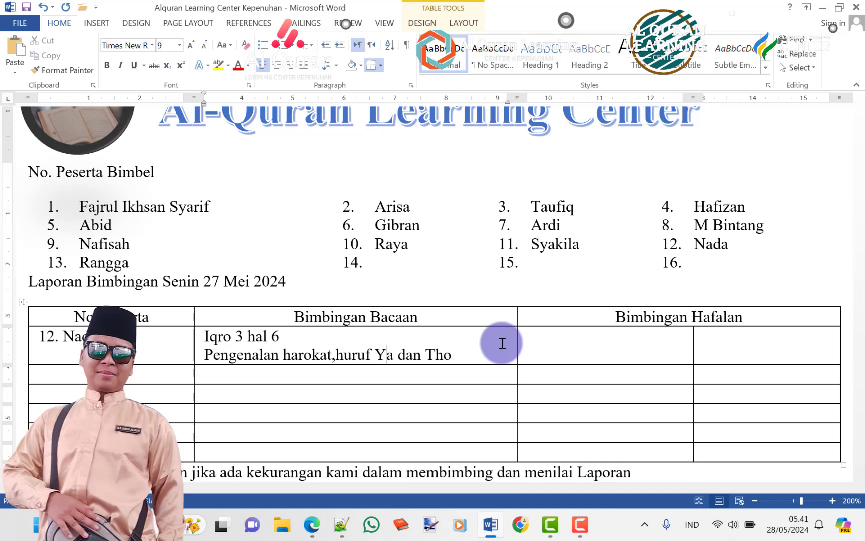
pyautogui.press('Right')
# Enter An-nas as Nada's memorisation and begin the next row with '9.Nafis'.
pyautogui.press('Tab')
pyautogui.write('An-')
pyautogui.write('nas')
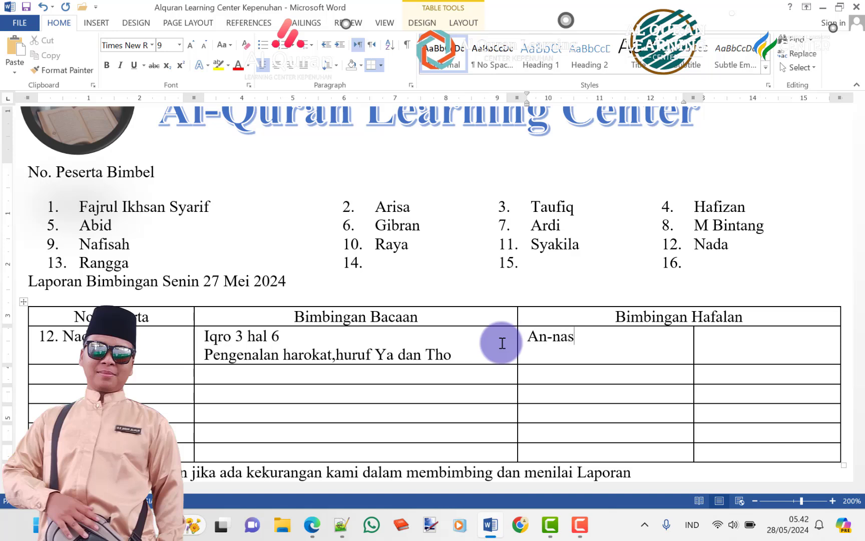
pyautogui.press('Tab')
pyautogui.press('Tab')
pyautogui.write('9.Na')
pyautogui.write('fis')
pyautogui.press('Tab')
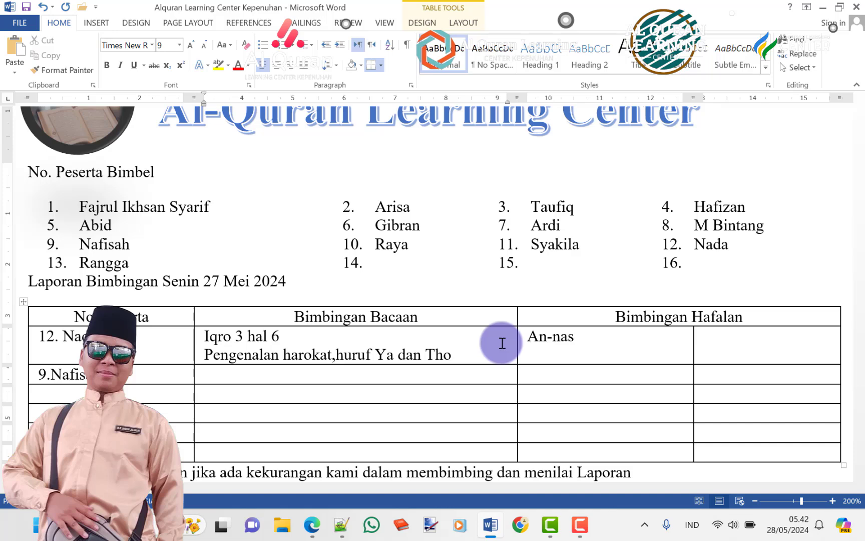
# Write 'Al-Quran : Al-Imron' in participant 9's reading cell and start a new line.
pyautogui.write('Al-Q')
pyautogui.write('uran :')
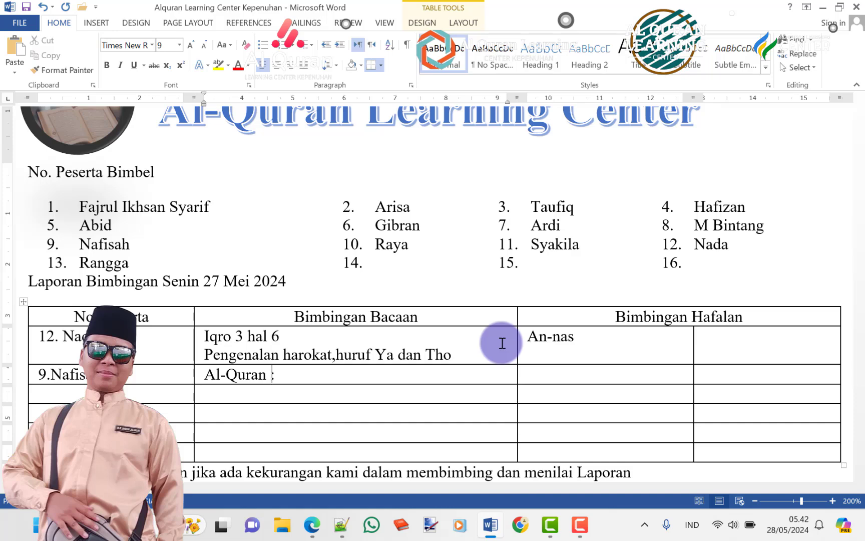
pyautogui.hotkey('shift', 'Left')
pyautogui.hotkey('shift', 'Left')
pyautogui.hotkey('shift', 'Left')
pyautogui.hotkey('shift', 'Left')
pyautogui.hotkey('shift', 'Left')
pyautogui.hotkey('shift', 'Left')
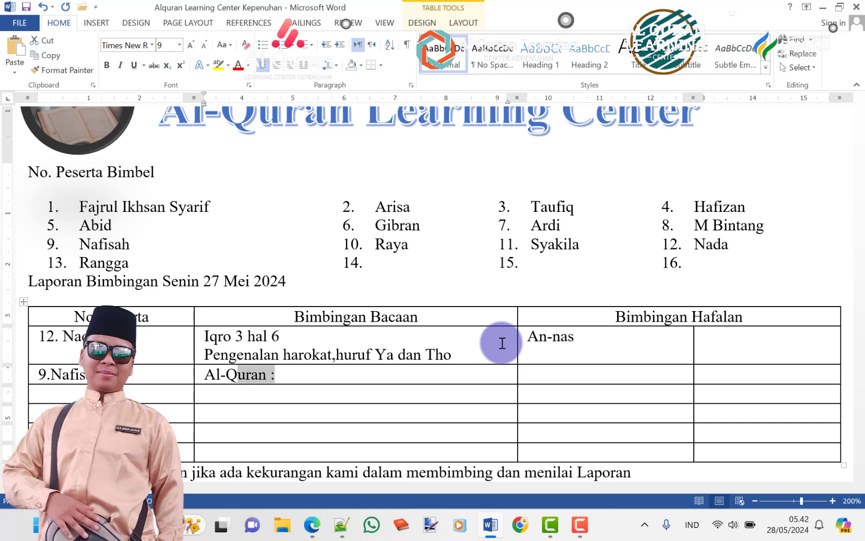
pyautogui.hotkey('shift', 'Left')
pyautogui.hotkey('shift', 'Left')
pyautogui.hotkey('shift', 'Left')
pyautogui.hotkey('shift', 'Left')
pyautogui.hotkey('shift', 'Left')
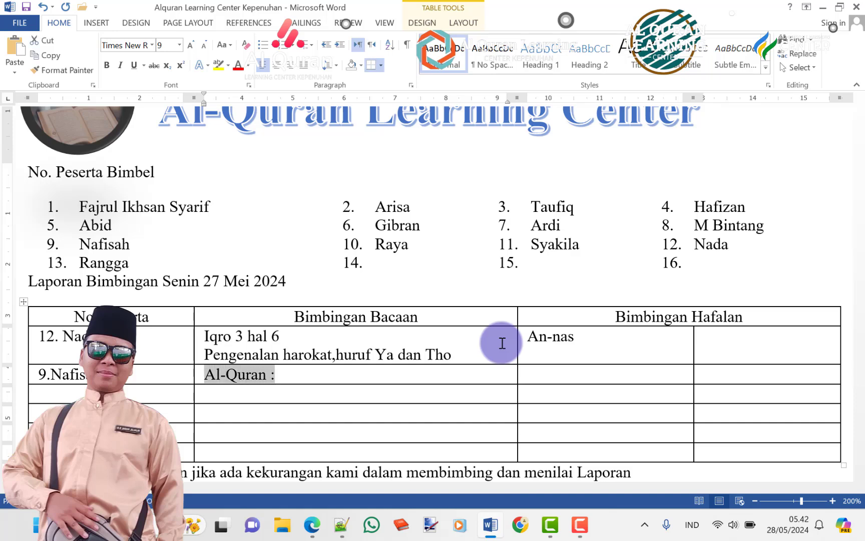
pyautogui.press('Right')
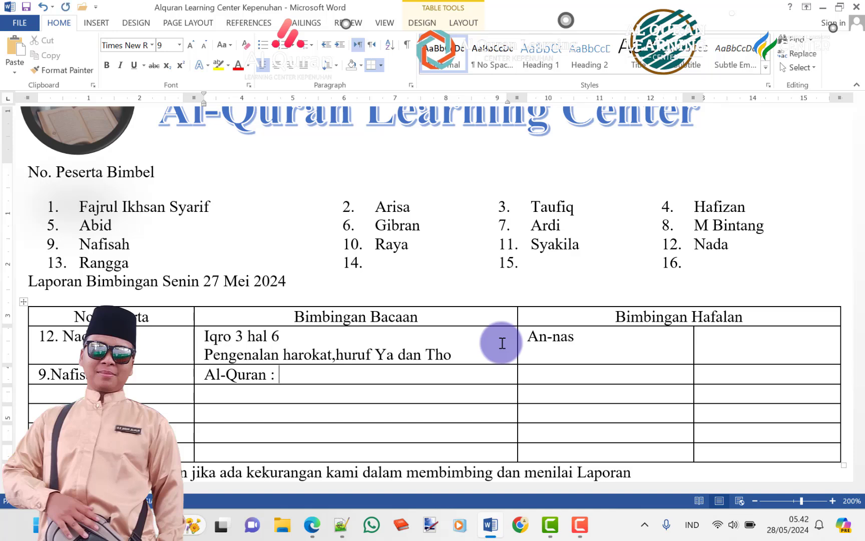
pyautogui.write('Al-')
pyautogui.write('Imron')
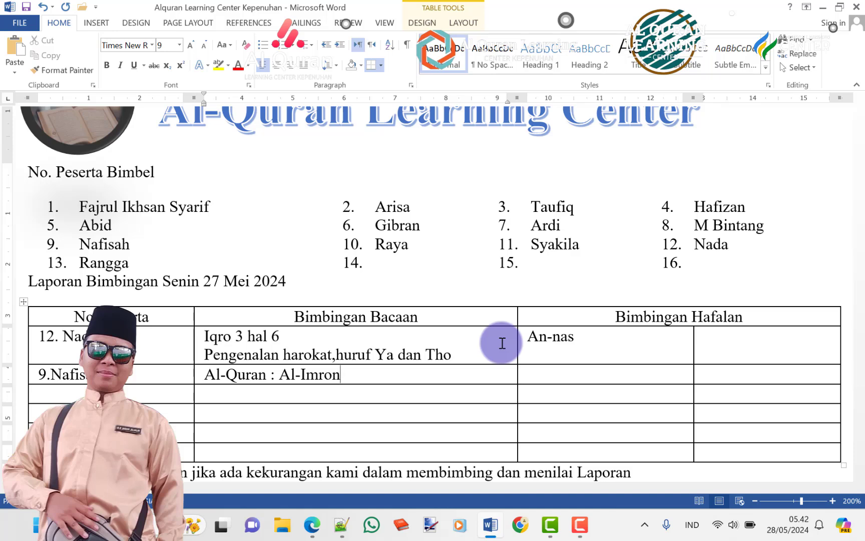
pyautogui.press('Return')
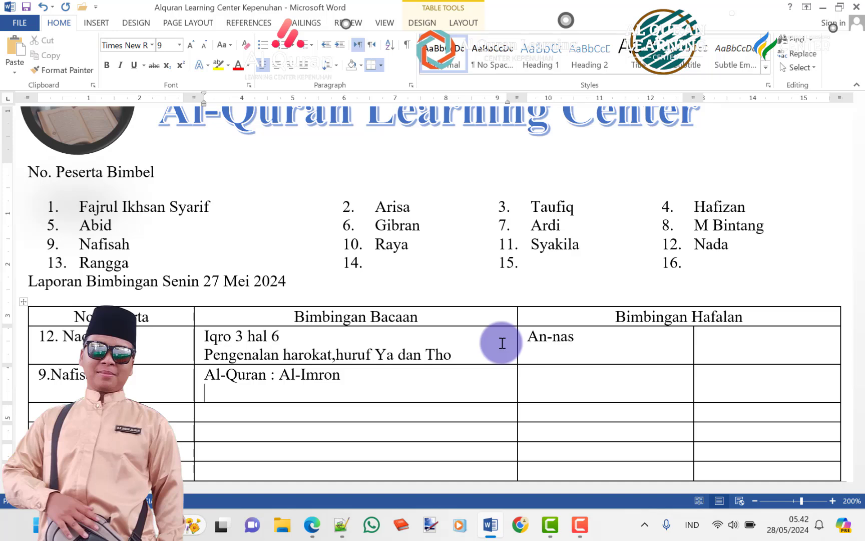
# Type 'Penerapan Tajwid : Iqlab,' on the new line of participant 9's reading cell.
pyautogui.write('Taj')
pyautogui.press('BackSpace')
pyautogui.press('BackSpace')
pyautogui.press('BackSpace')
pyautogui.write('penerap')
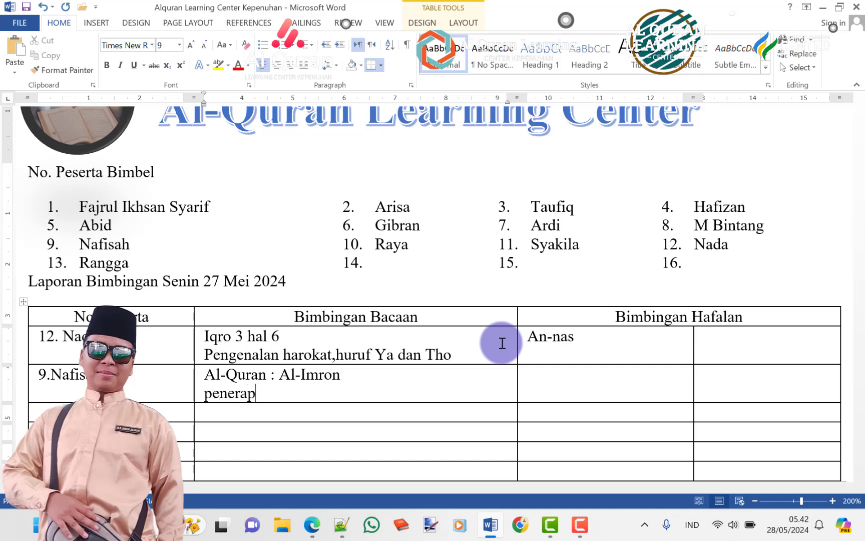
pyautogui.write('an Taj')
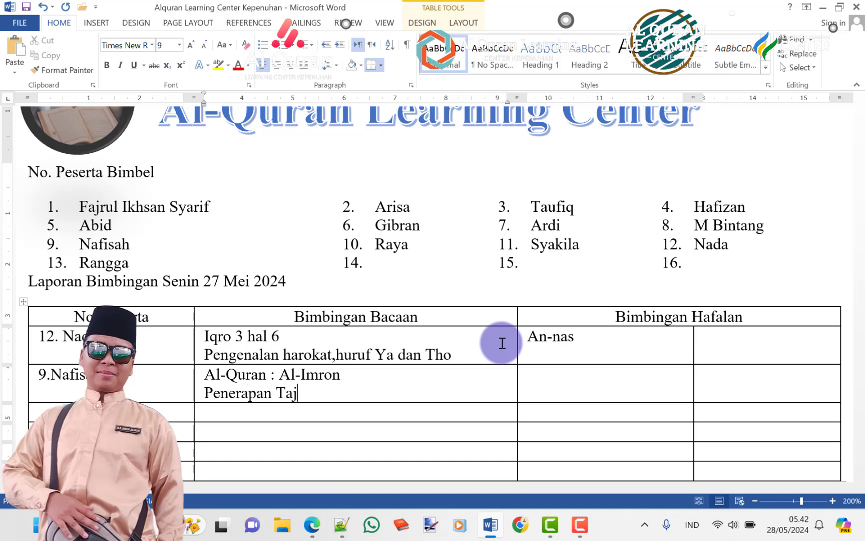
pyautogui.write('d')
pyautogui.press('BackSpace')
pyautogui.write('wi')
pyautogui.write('d : ')
pyautogui.write('Iqla')
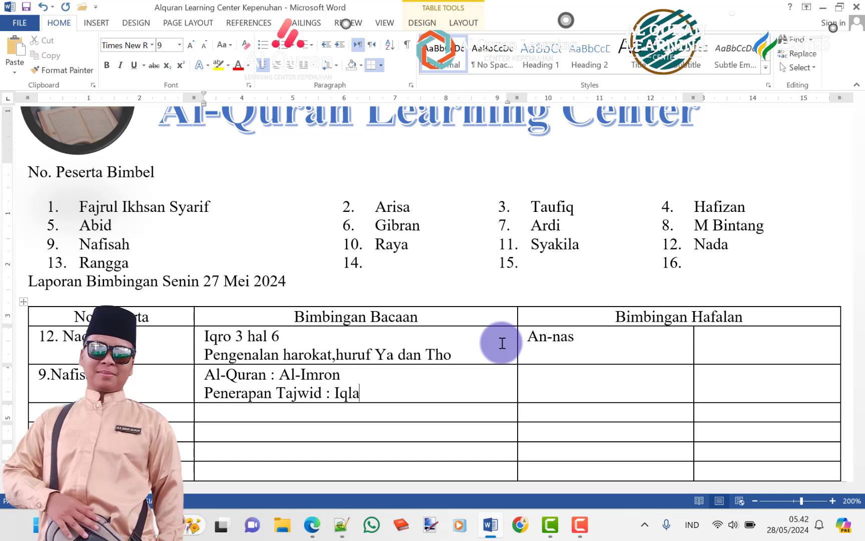
pyautogui.write('b')
pyautogui.write(',')
# Finish the line with 'wakaf dan Ta marbuthoh' and move down to the next row.
pyautogui.write('Tha')
pyautogui.press('BackSpace')
pyautogui.press('BackSpace')
pyautogui.press('BackSpace')
pyautogui.write('wako')
pyautogui.write('f')
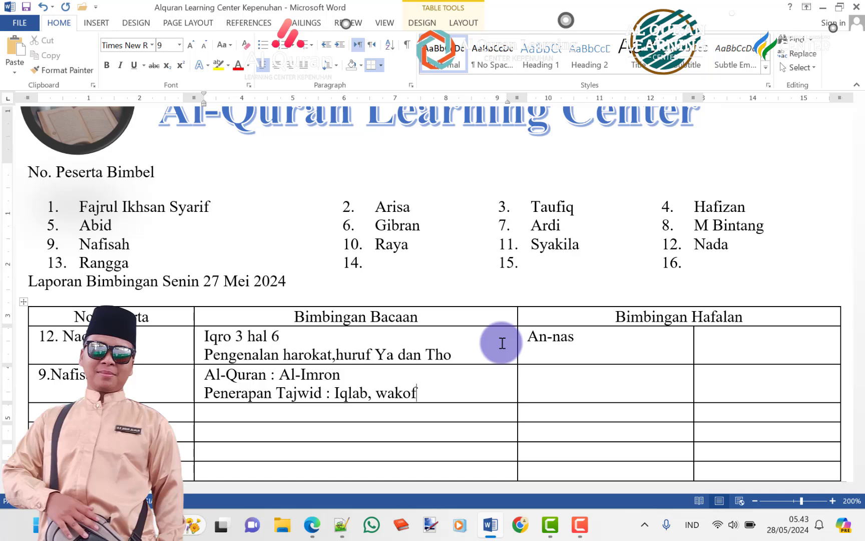
pyautogui.press('BackSpace')
pyautogui.press('BackSpace')
pyautogui.write('a')
pyautogui.write('f')
pyautogui.write('dan ')
pyautogui.write('Th')
pyautogui.press('BackSpace')
pyautogui.write('a ')
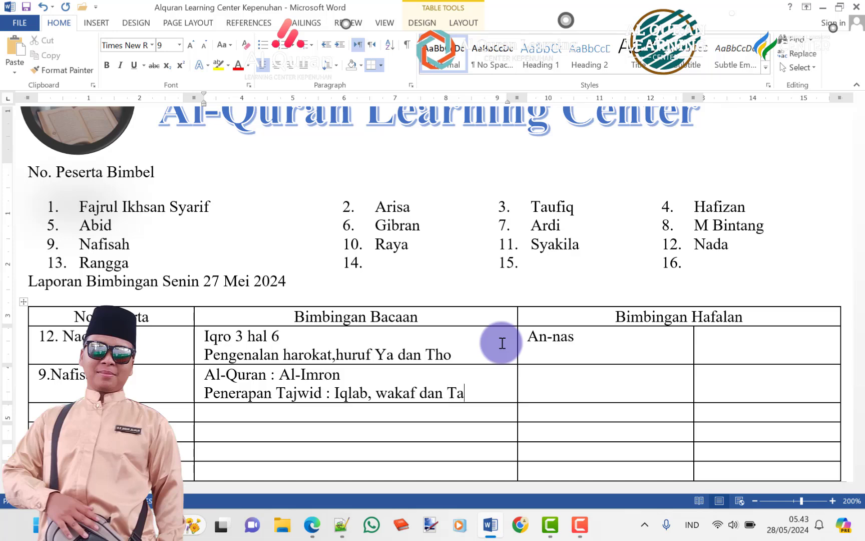
pyautogui.write('mar')
pyautogui.write('butho')
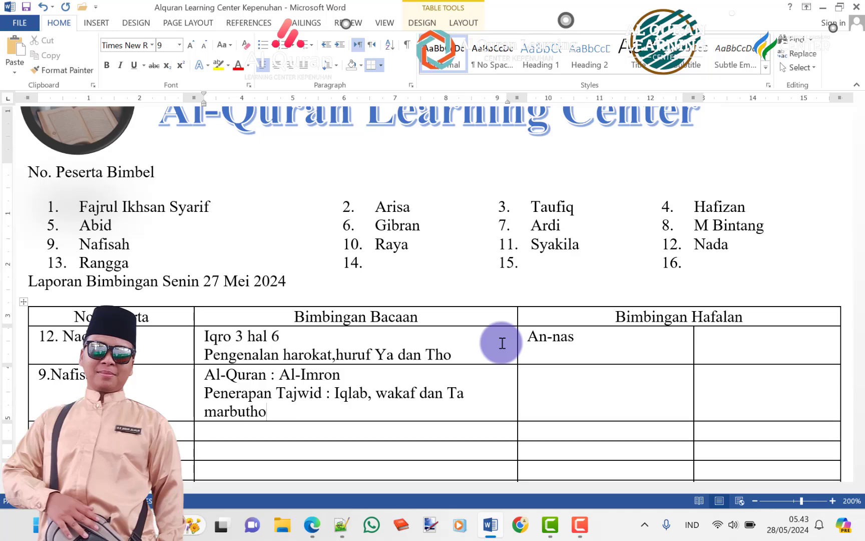
pyautogui.write('h')
pyautogui.press('Down')
# Begin participant 11's memorisation list with At-takatsur and Adh-dhuha.
pyautogui.press('Tab')
pyautogui.press('Tab')
pyautogui.write('At')
pyautogui.write('-ta')
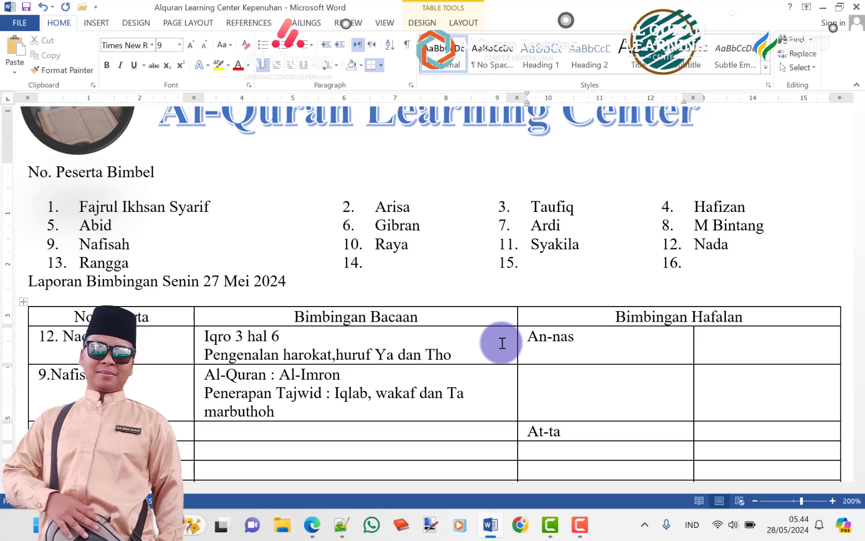
pyautogui.write('k')
pyautogui.write('at')
pyautogui.write('s')
pyautogui.press('BackSpace')
pyautogui.write('tsu')
pyautogui.write('r,')
pyautogui.press('Return')
pyautogui.press('BackSpace')
pyautogui.write('Adh')
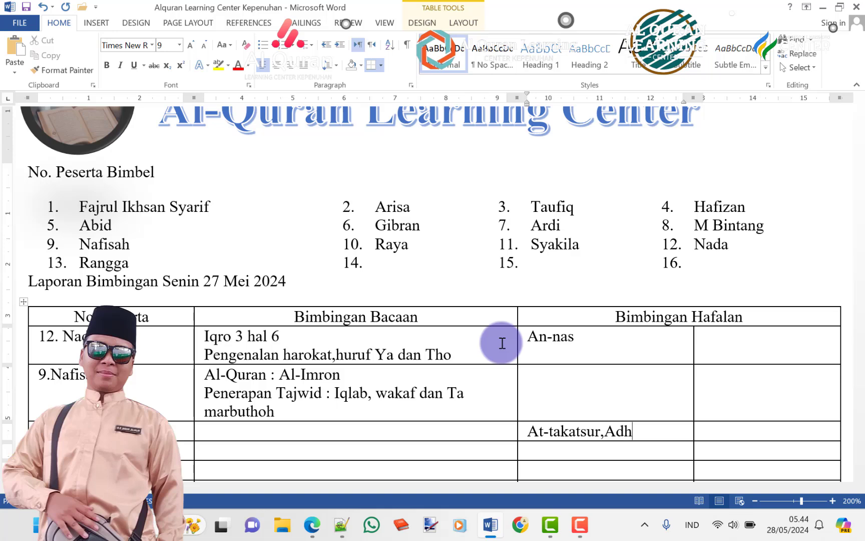
pyautogui.write('-dhua')
pyautogui.press('BackSpace')
pyautogui.press('BackSpace')
pyautogui.write('u')
pyautogui.press('BackSpace')
pyautogui.write('uha,')
pyautogui.write(',A')
pyautogui.press('BackSpace')
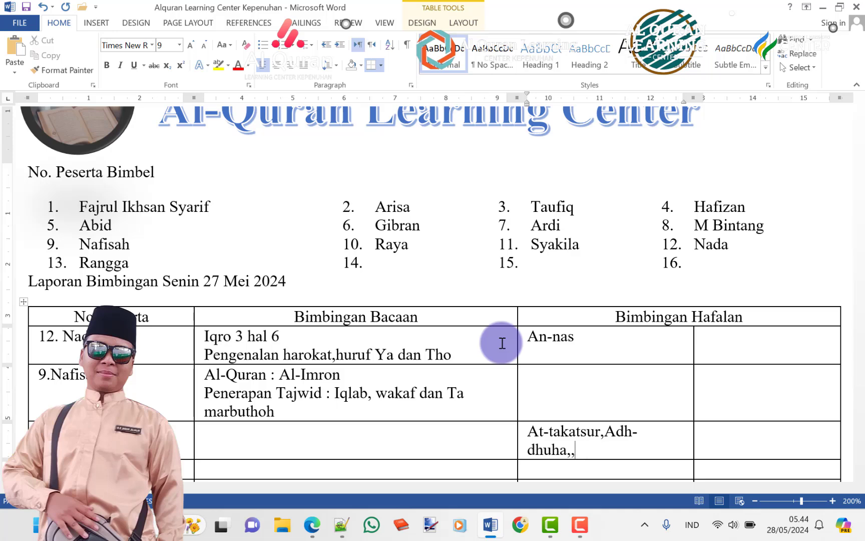
pyautogui.press('BackSpace')
# Continue the list with An-nasr, Al-Kautsar, Al-Ikhlas, Al-asr and Al-Insyiroh.
pyautogui.write('An')
pyautogui.write('-nasr')
pyautogui.write(',')
pyautogui.write('Al-')
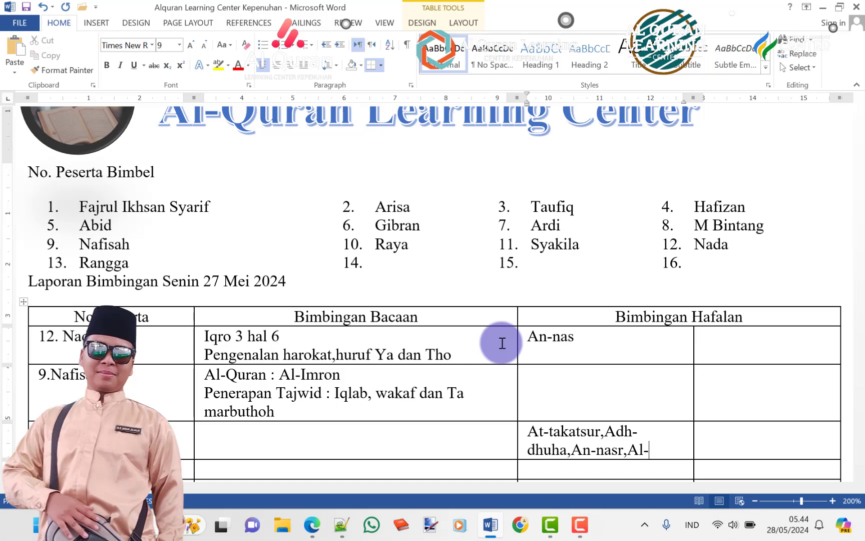
pyautogui.write('Kaut')
pyautogui.write('sar')
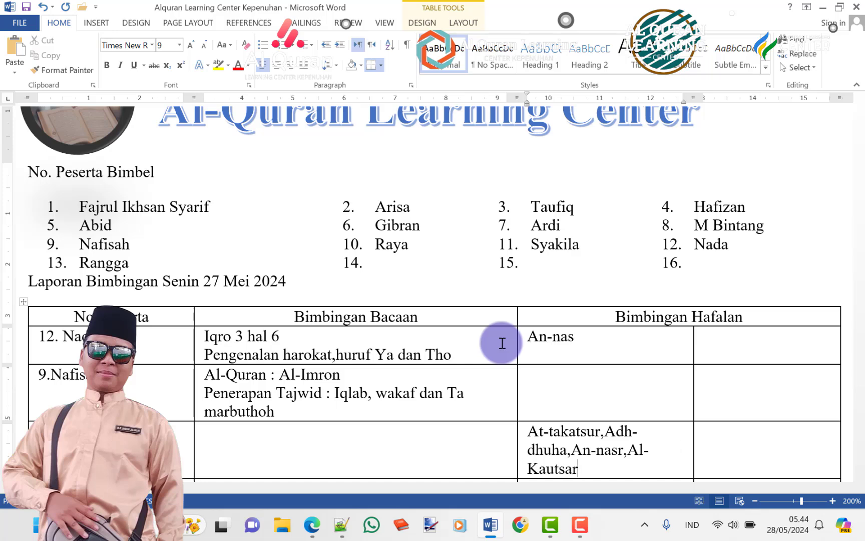
pyautogui.write(',')
pyautogui.write('Al-')
pyautogui.write('Ikhlas')
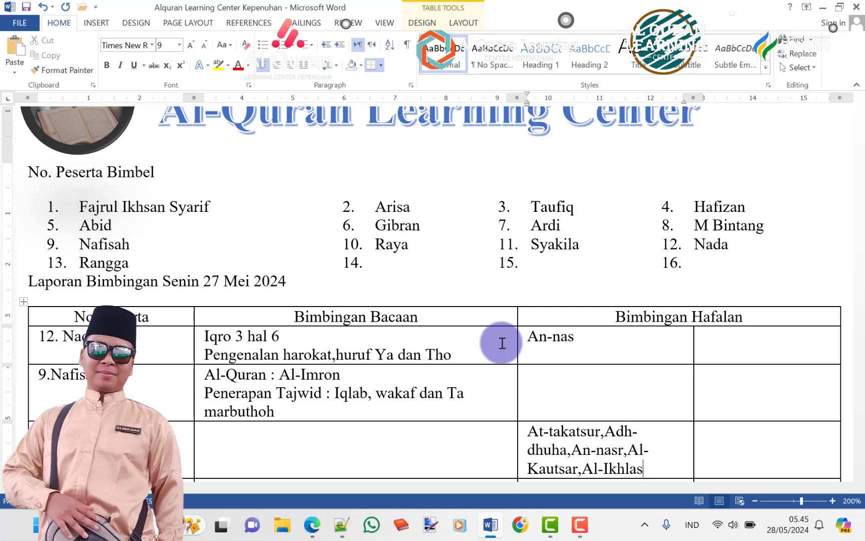
pyautogui.write(',')
pyautogui.write('As')
pyautogui.press('BackSpace')
pyautogui.write('l-a')
pyautogui.write('sr')
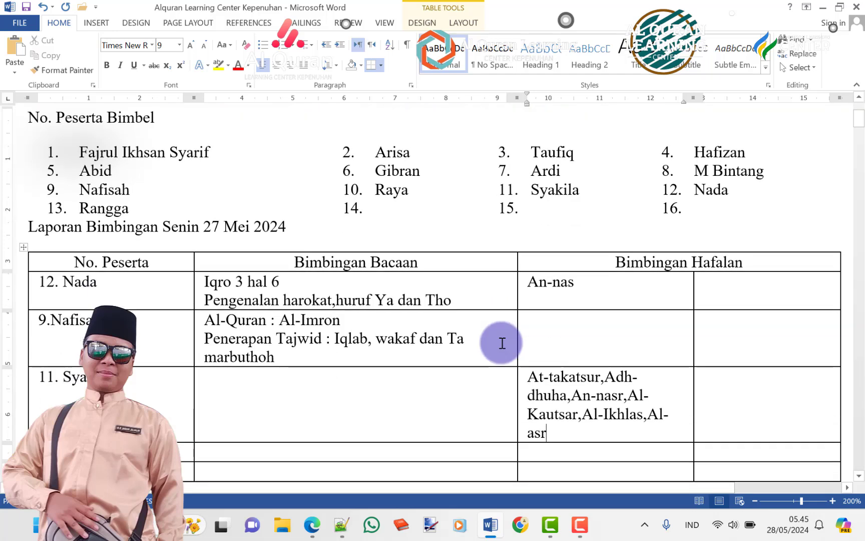
pyautogui.write(',')
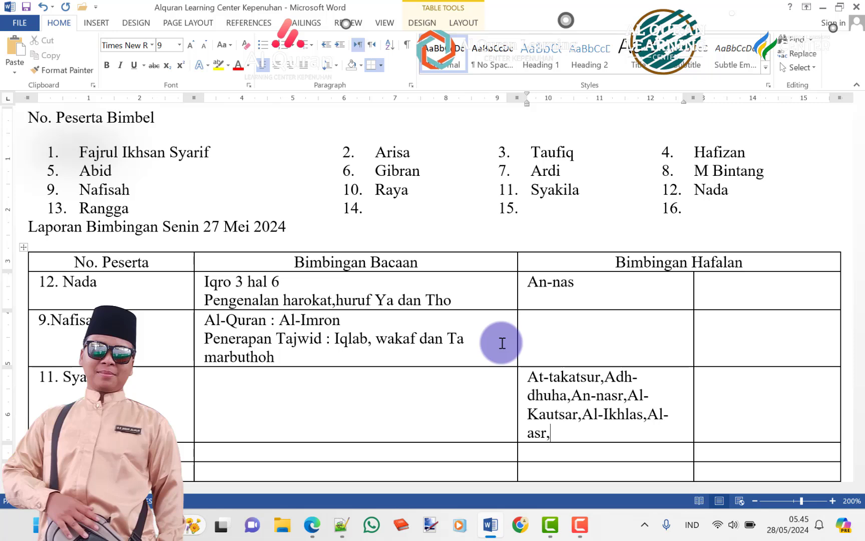
pyautogui.write('Al')
pyautogui.write('-Ins')
pyautogui.write('y')
pyautogui.write('iroh')
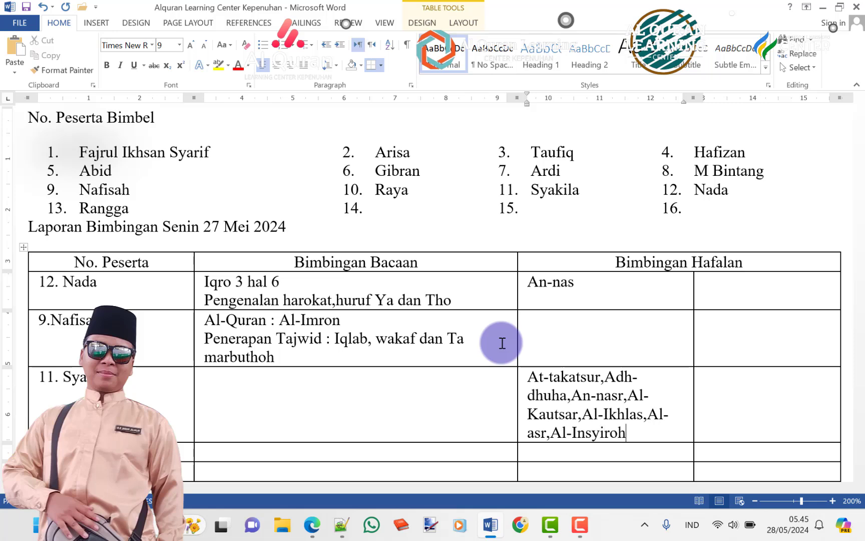
pyautogui.press('Tab')
pyautogui.press('Tab')
# Enter 'Iqro 5 hal 25' with 'cara baca harokat kasroh sebelum lafaz jalalah' beneath it.
pyautogui.write('IQro')
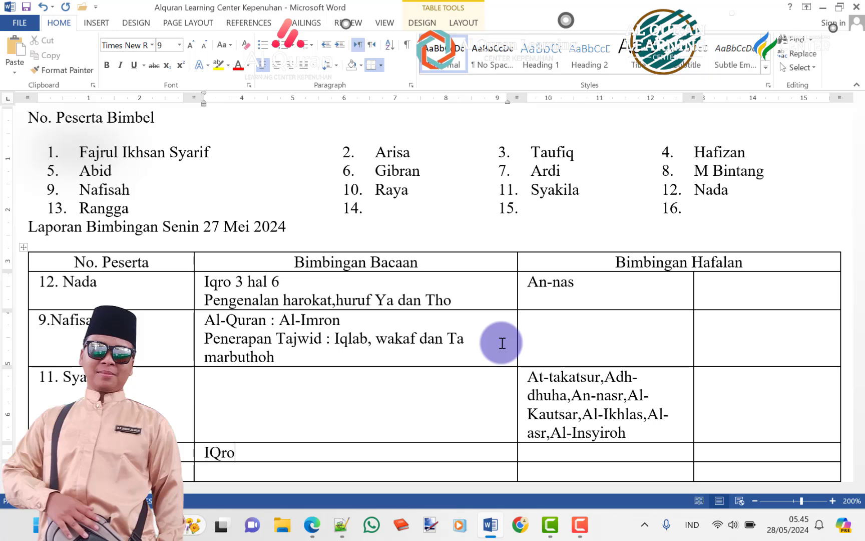
pyautogui.press('Up')
pyautogui.press('Up')
pyautogui.press('Down')
pyautogui.press('Down')
pyautogui.press('Down')
pyautogui.write('5 ')
pyautogui.write('hal ')
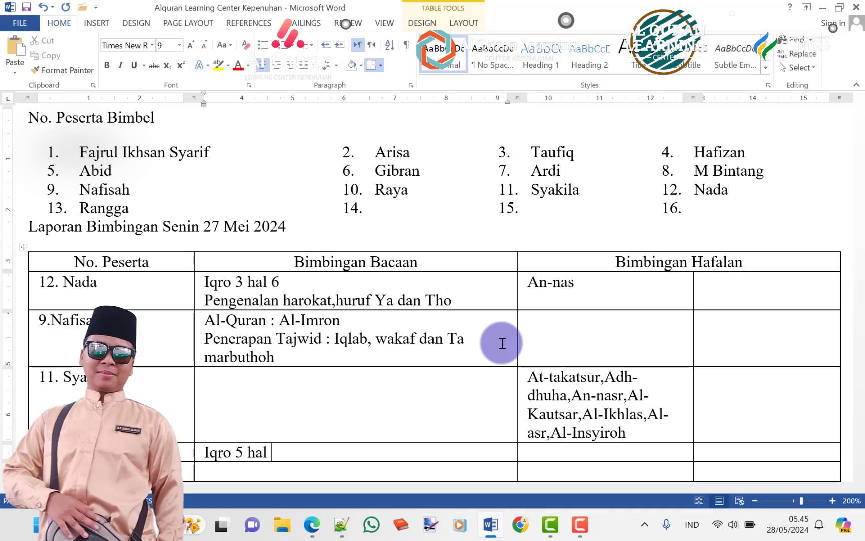
pyautogui.write('25')
pyautogui.press('Return')
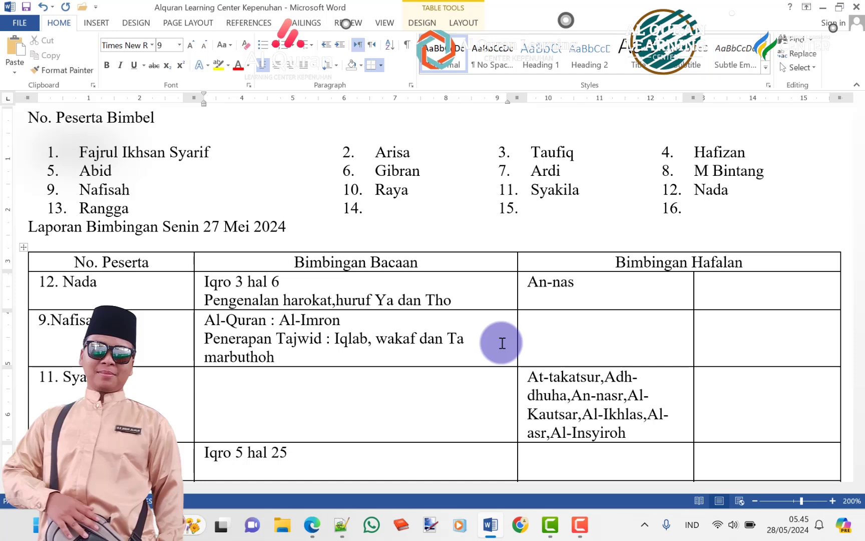
pyautogui.write('ca')
pyautogui.write('ra baca ')
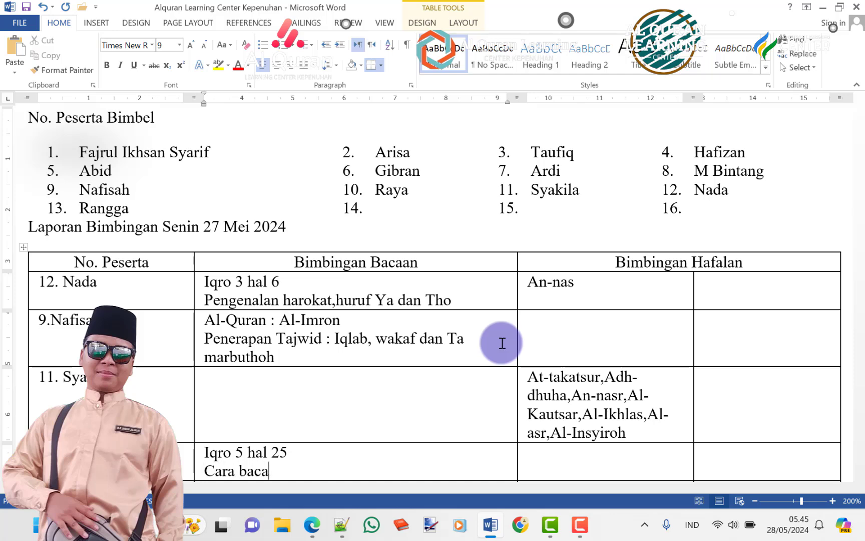
pyautogui.write('haroka')
pyautogui.write('t kas')
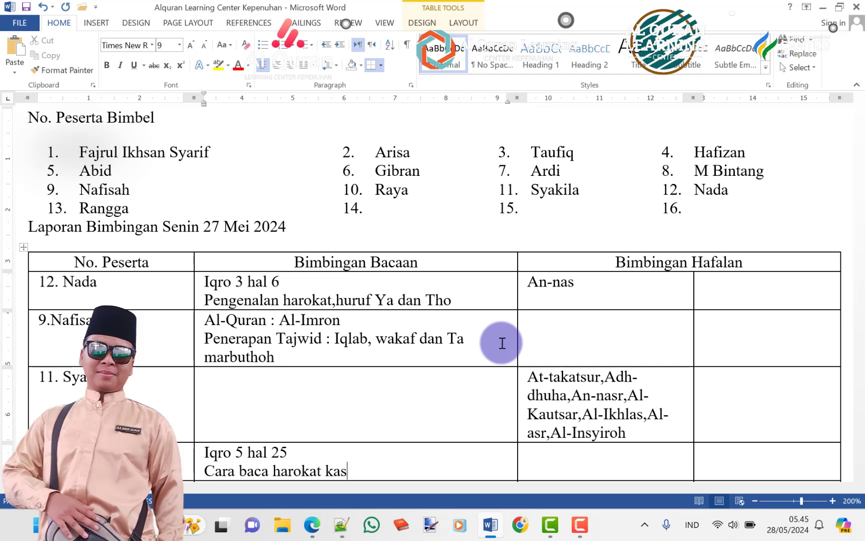
pyautogui.write('roh sebe')
pyautogui.write('m')
pyautogui.press('BackSpace')
pyautogui.write('lu')
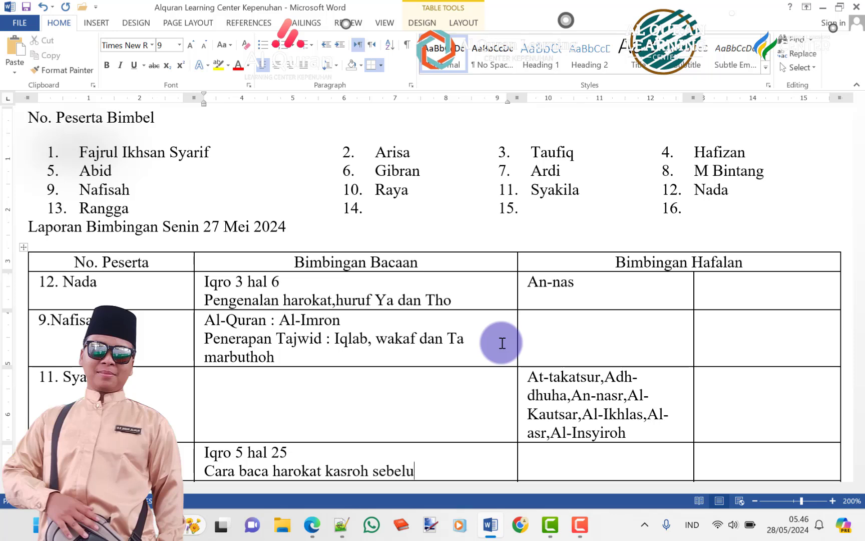
pyautogui.write('m lafa')
pyautogui.write('z ja')
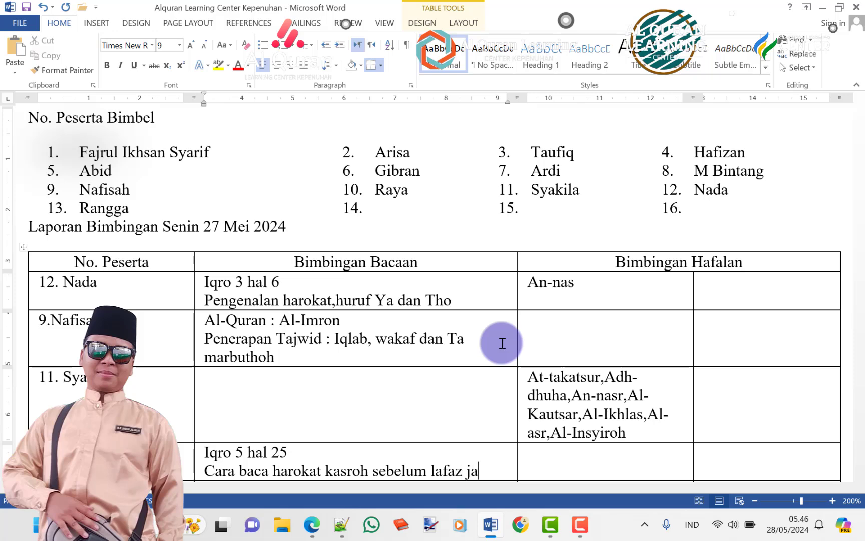
pyautogui.write('lala')
pyautogui.write('h')
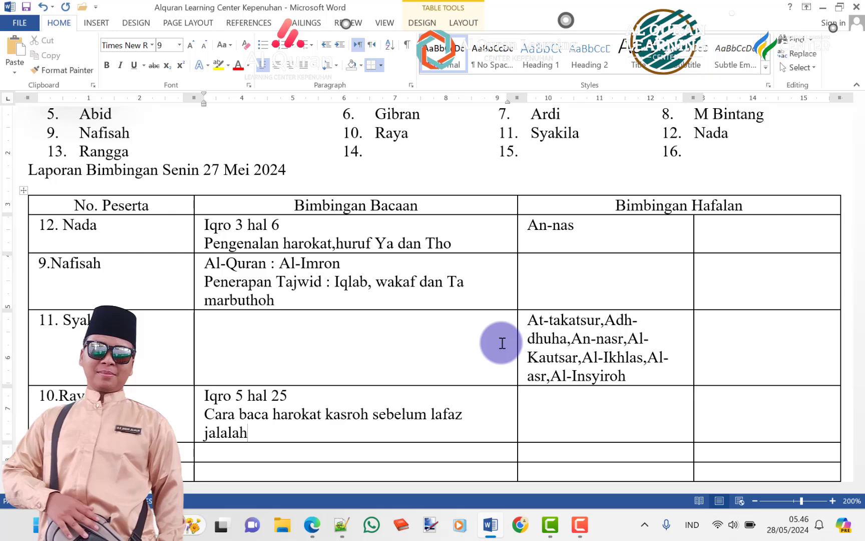
# Enter 'Iqro 5 hal 10' in the reading cell of the next row, then go to the last row.
pyautogui.press('Down')
pyautogui.press('Left')
pyautogui.press('Tab')
pyautogui.write('Iqro ')
pyautogui.write('5 ')
pyautogui.write('hal 10')
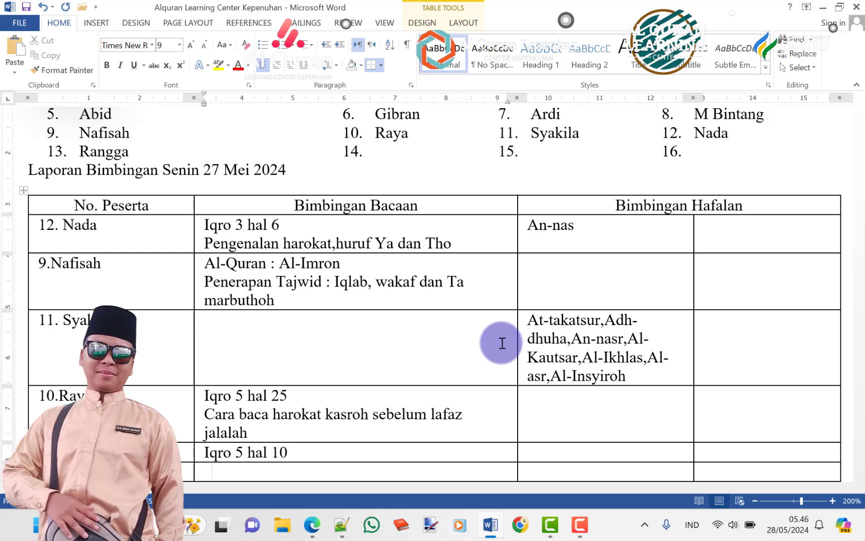
pyautogui.hotkey('shift', 'Tab')
pyautogui.press('Tab')
# Fill participant 6's reading cell with 'Al-Quran : Al-imron' and 'penerapan tajwid : wakaf'.
pyautogui.write('Al-Quran :')
pyautogui.press('Escape')
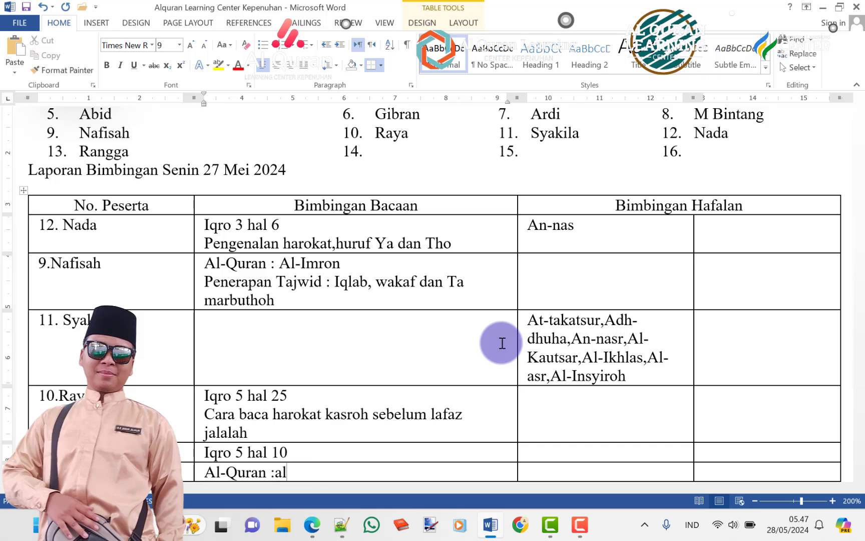
pyautogui.write('Al')
pyautogui.write('-imro')
pyautogui.write('n')
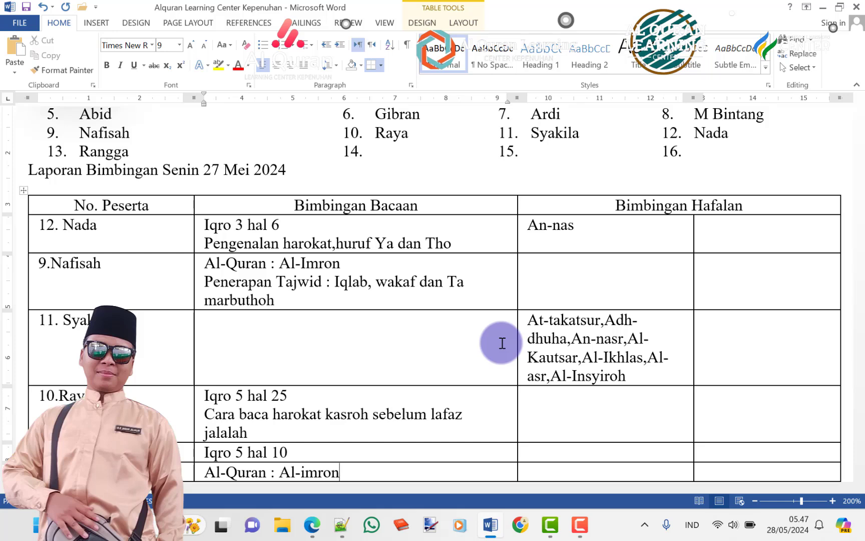
pyautogui.press('Return')
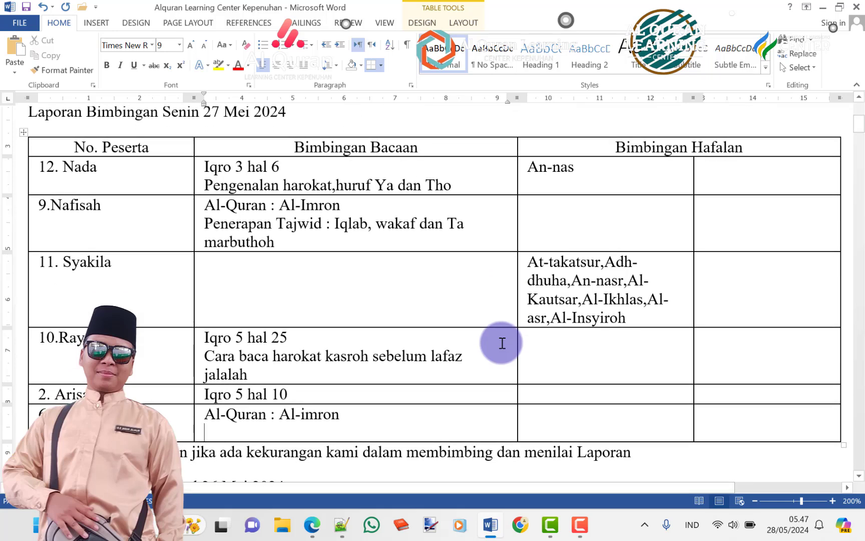
pyautogui.write('pen')
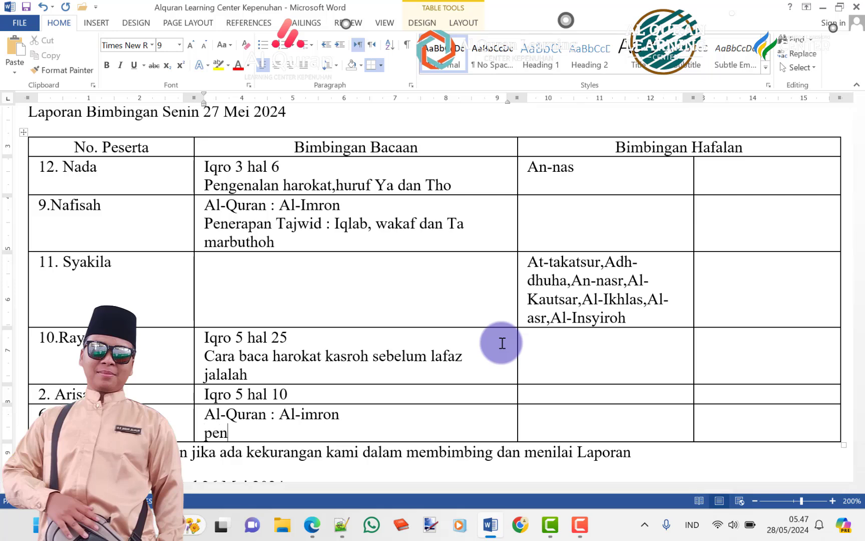
pyautogui.write('Penerapan ')
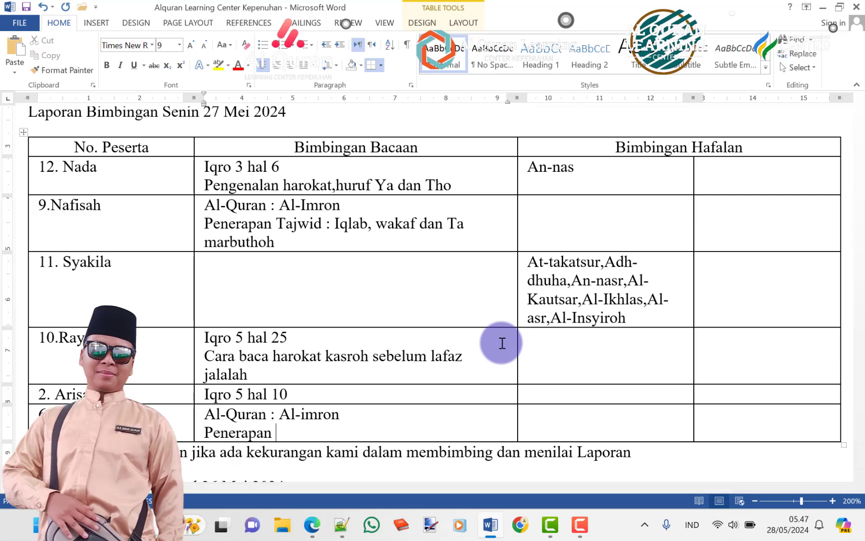
pyautogui.write('tajwi')
pyautogui.press('BackSpace')
pyautogui.write('id ')
pyautogui.write(': wakaf')
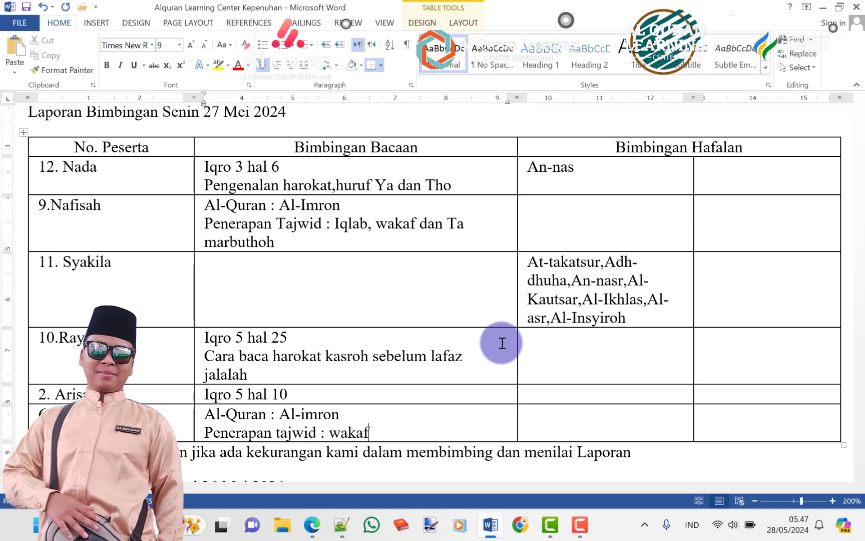
# Enter Yasin 1-5 as the memorisation entry and add a blank row at the table's end.
pyautogui.press('Tab')
pyautogui.write('Ya')
pyautogui.write('sin')
pyautogui.press('Tab')
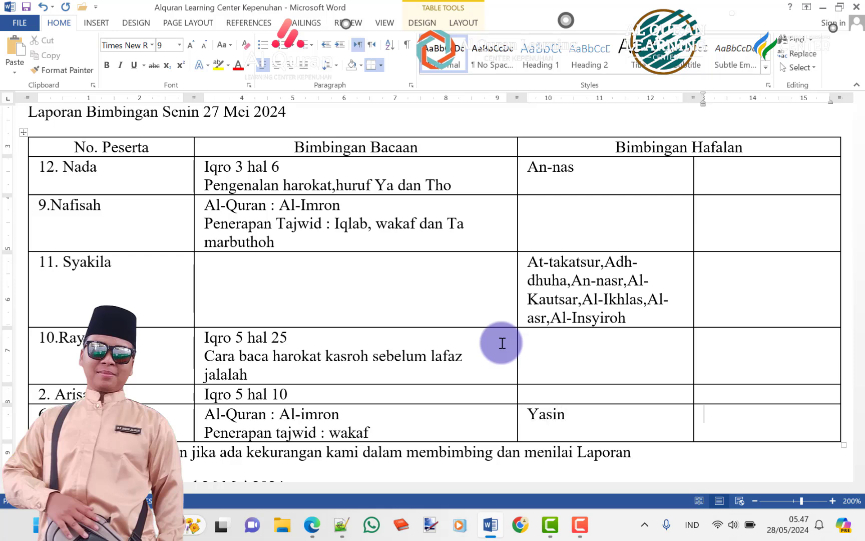
pyautogui.press('Left')
pyautogui.write('1')
pyautogui.write('-5')
pyautogui.press('Tab')
pyautogui.press('Tab')
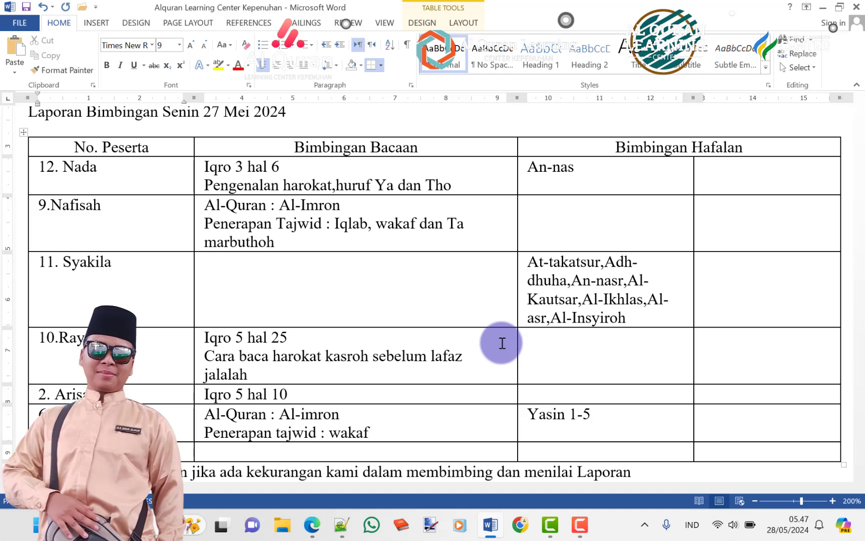
# Enter participant 13's name and reading progress 'Iqro 2 hal 3' in the Senin table.
pyautogui.scroll(3, 502, 343)
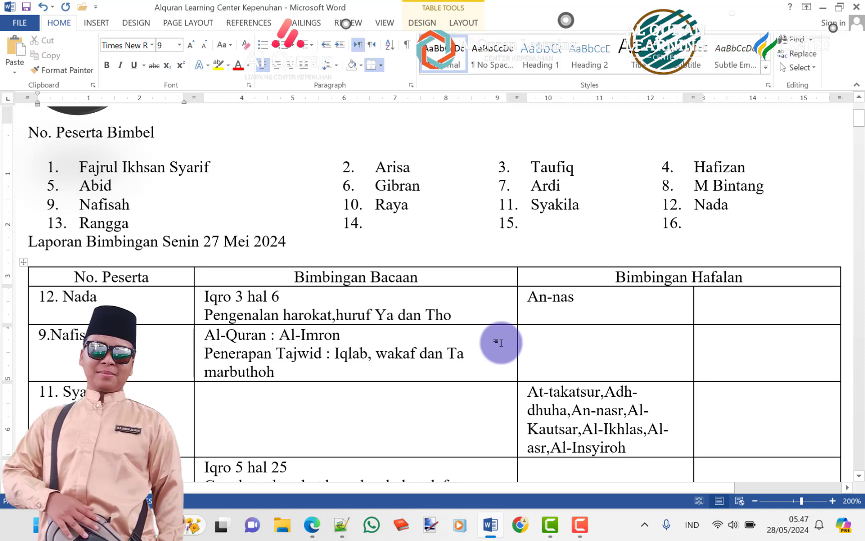
pyautogui.scroll(-3, 501, 343)
pyautogui.scroll(-1, 503, 343)
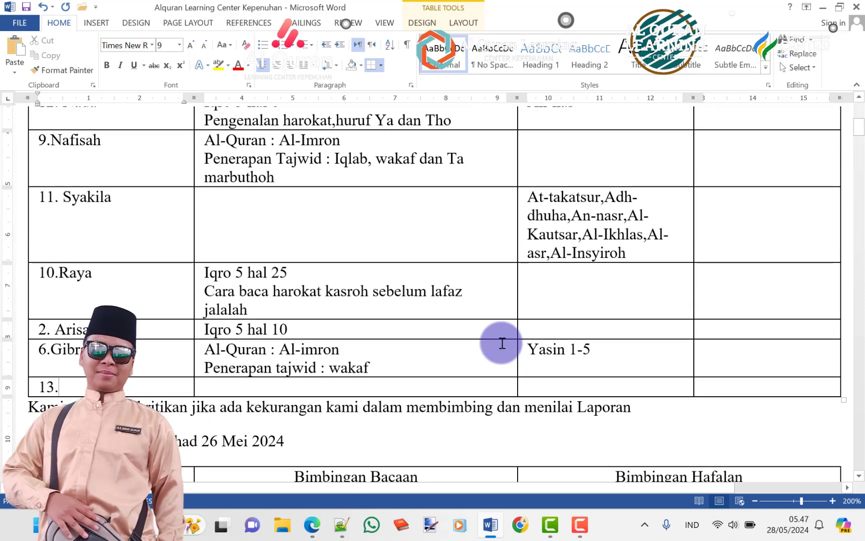
pyautogui.write('Ran')
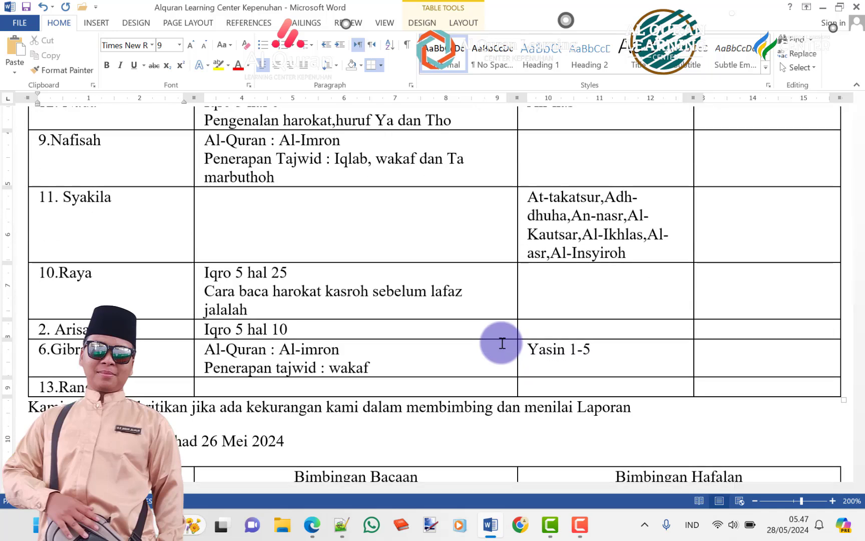
pyautogui.press('Tab')
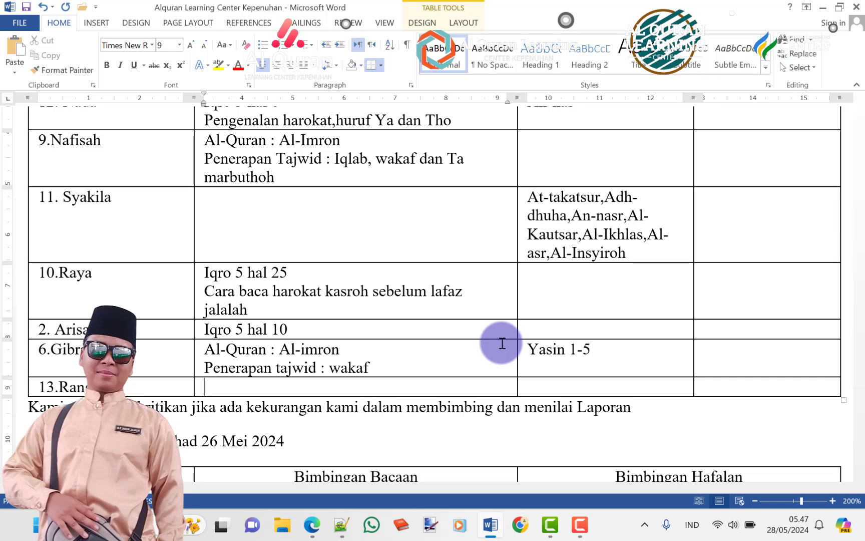
pyautogui.write('iqr')
pyautogui.write('o :')
pyautogui.press('BackSpace')
pyautogui.write('2 hal ')
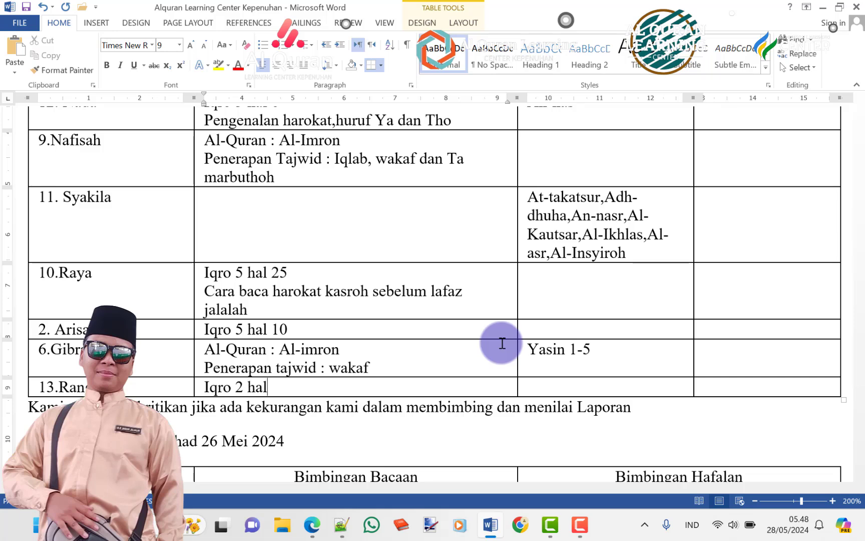
pyautogui.write('3')
# Add a new blank row below participant 13's row.
pyautogui.press('Tab')
pyautogui.press('Tab')
pyautogui.press('Tab')
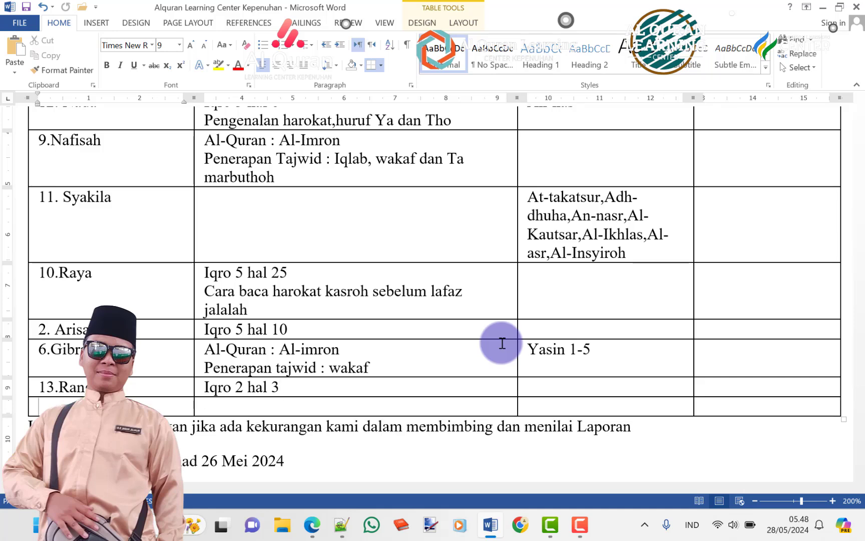
pyautogui.scroll(5, 502, 343)
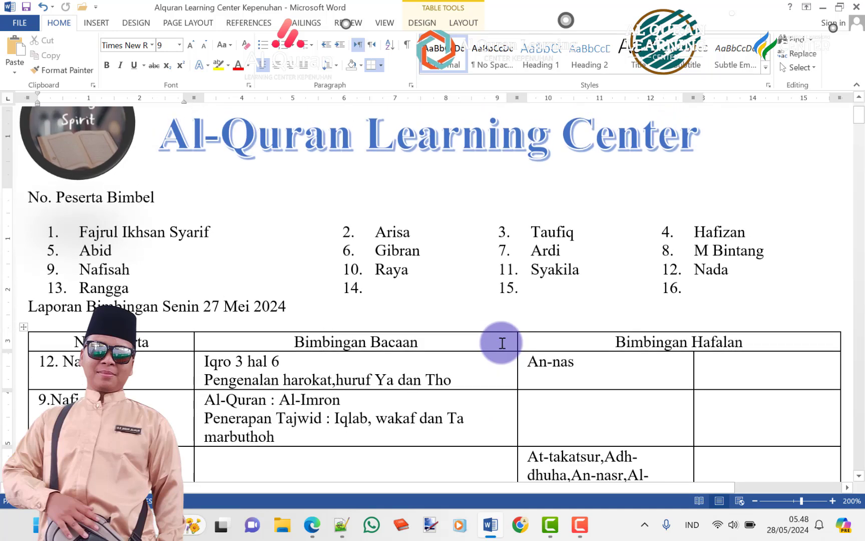
pyautogui.scroll(-6, 502, 343)
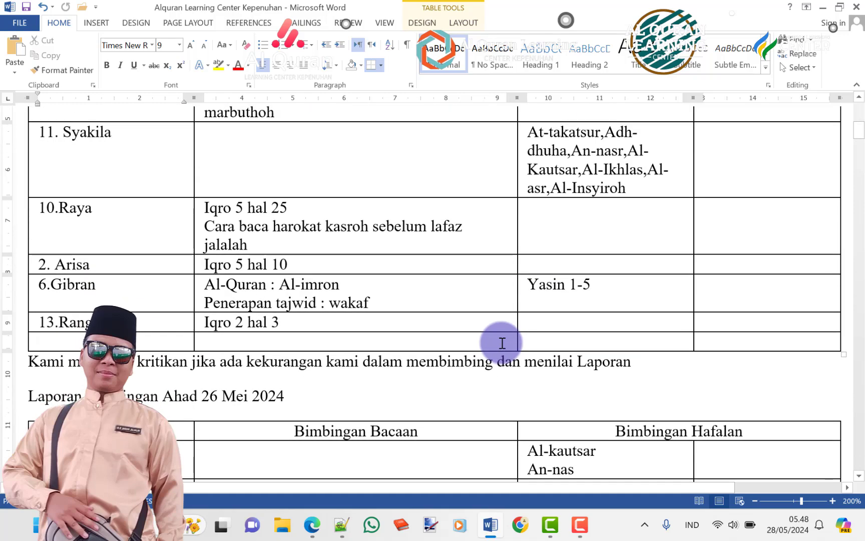
pyautogui.scroll(3, 502, 343)
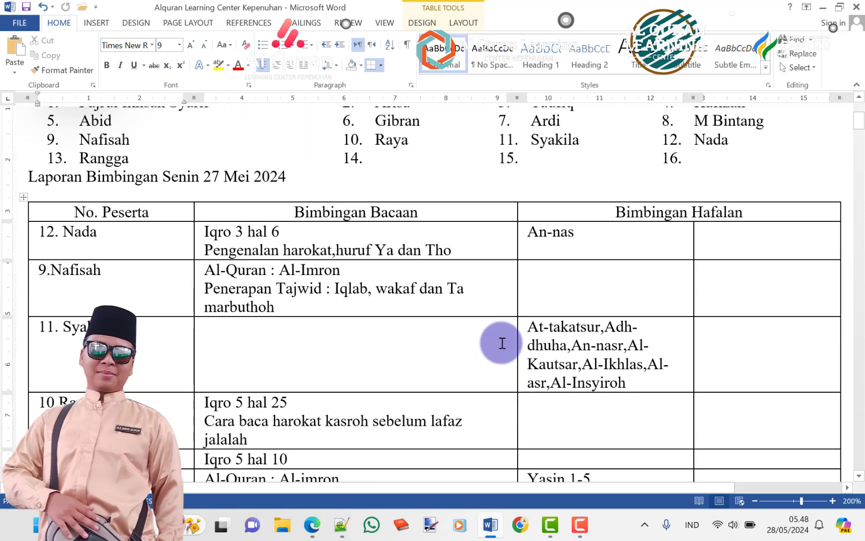
pyautogui.scroll(-2, 502, 343)
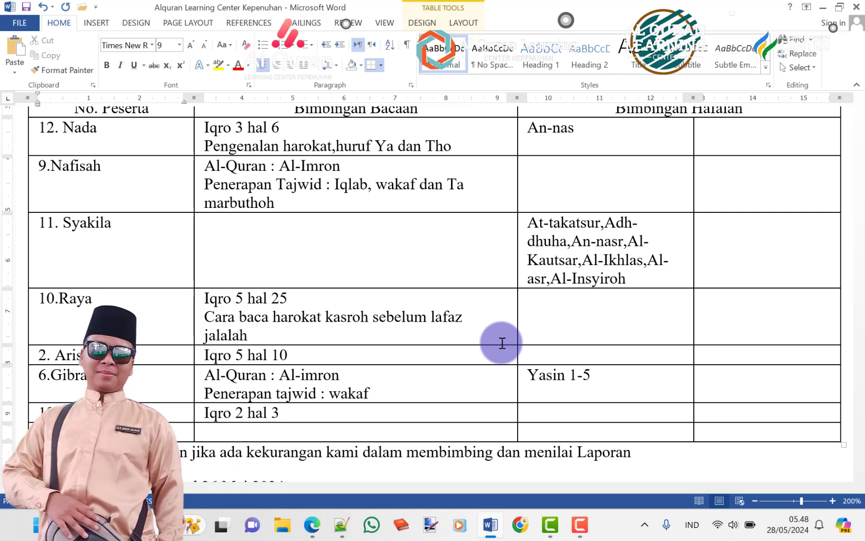
# Type 'Al-furqon' in the last row's Bimbingan Bacaan cell.
pyautogui.press('Tab')
pyautogui.press('Tab')
pyautogui.hotkey('shift', 'Tab')
pyautogui.write('Al-q')
pyautogui.press('BackSpace')
pyautogui.write('furqon')
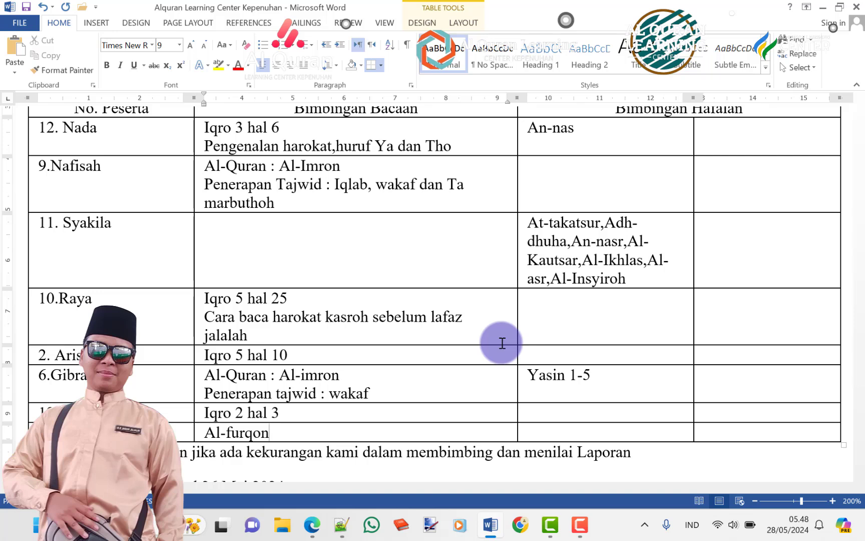
# Add a second line 'Penerapan tajwid : wakaf,' in the same cell.
pyautogui.press('Return')
pyautogui.write('pee')
pyautogui.press('BackSpace')
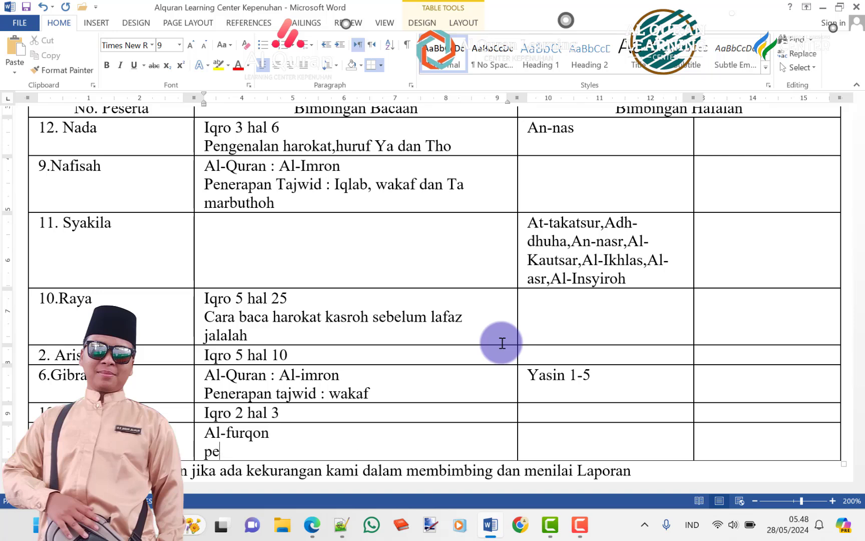
pyautogui.write('nerapan ')
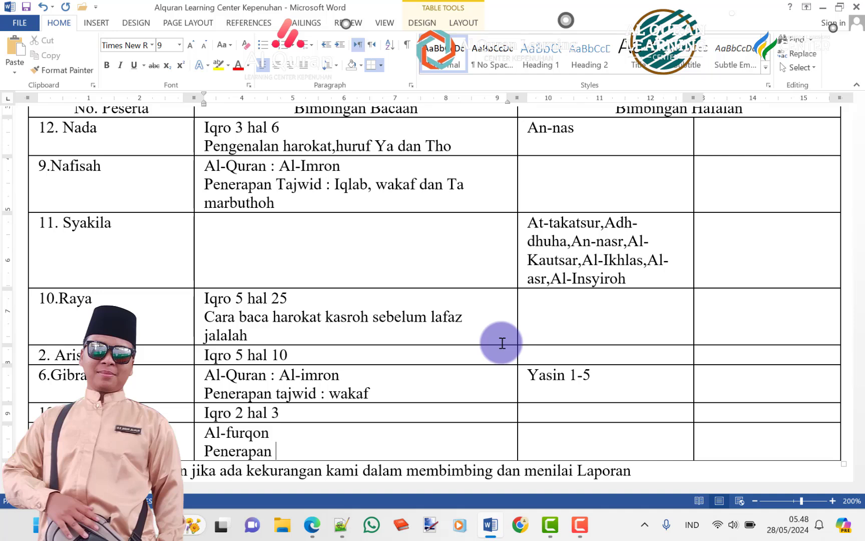
pyautogui.write('wakof')
pyautogui.press('BackSpace')
pyautogui.press('BackSpace')
pyautogui.press('BackSpace')
pyautogui.press('BackSpace')
pyautogui.press('BackSpace')
pyautogui.write('tajiwd')
pyautogui.press('BackSpace')
pyautogui.press('BackSpace')
pyautogui.press('BackSpace')
pyautogui.write('wi')
pyautogui.write('d : wa')
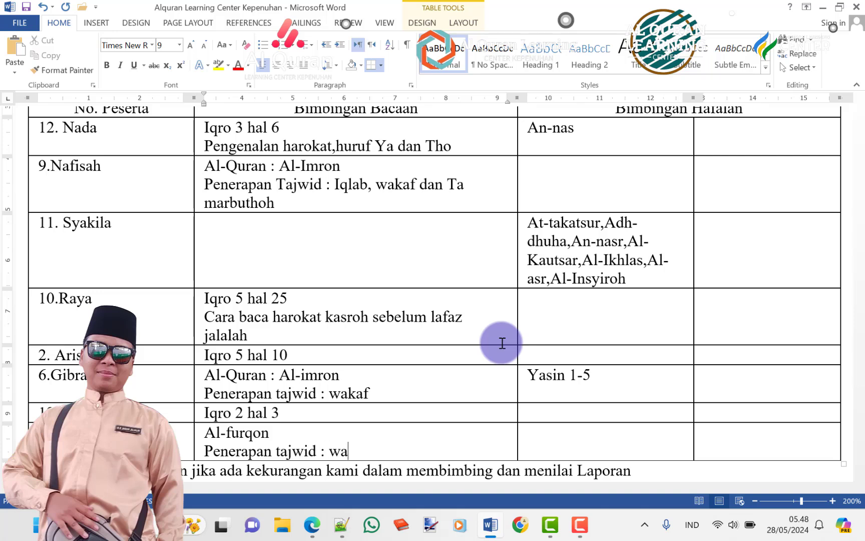
pyautogui.write('kaf')
pyautogui.write(',')
# Create the blank document Document1 with Ctrl+N after viewing the table's end.
pyautogui.keyDown('ctrl'); pyautogui.scroll(-2, 547, 348); pyautogui.keyUp('ctrl')
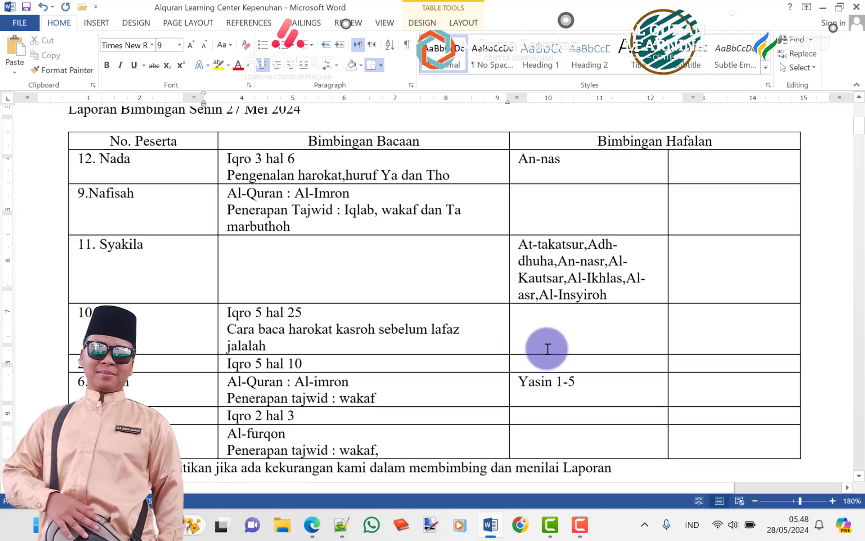
pyautogui.keyDown('ctrl'); pyautogui.scroll(-2, 547, 349); pyautogui.keyUp('ctrl')
pyautogui.keyDown('ctrl'); pyautogui.scroll(-2, 547, 349); pyautogui.keyUp('ctrl')
pyautogui.keyDown('ctrl'); pyautogui.scroll(-1, 547, 350); pyautogui.keyUp('ctrl')
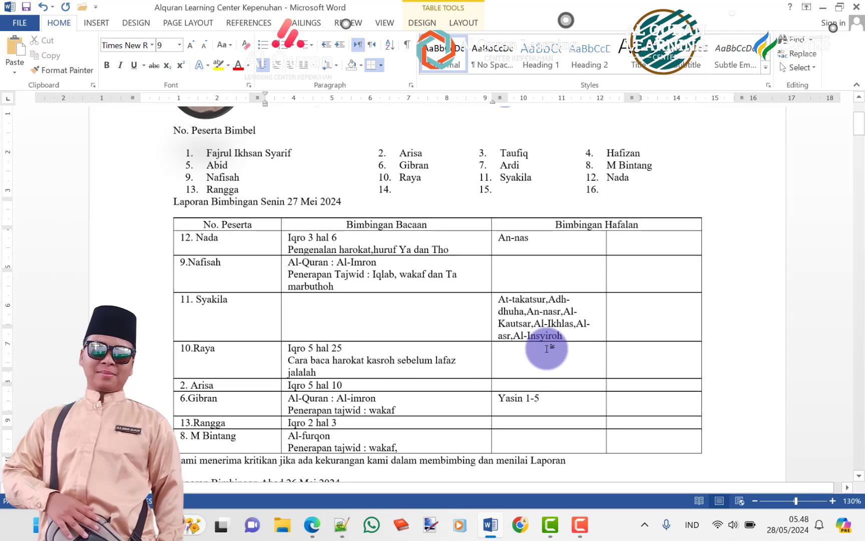
pyautogui.keyDown('ctrl'); pyautogui.scroll(-2, 547, 349); pyautogui.keyUp('ctrl')
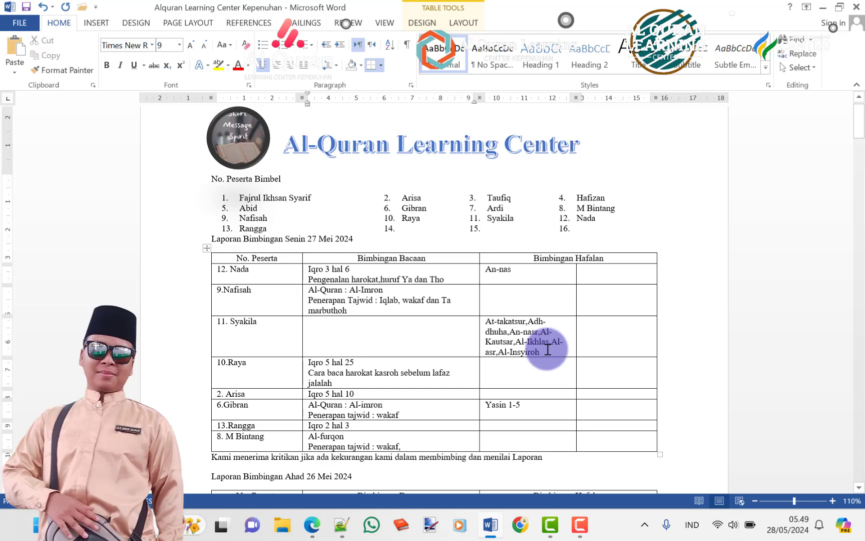
pyautogui.hotkey('ctrl', 'n')
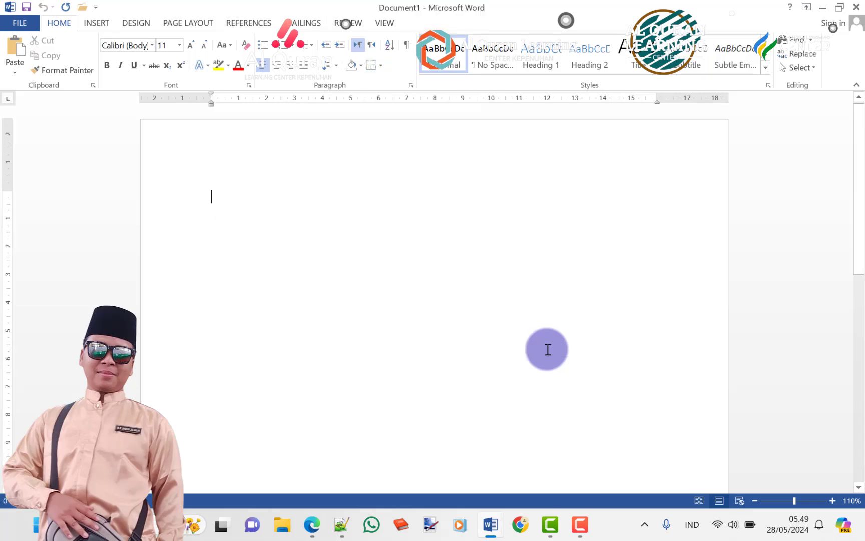
# Screen-clip the report from the logo heading down past the Senin table.
pyautogui.click(108, 22)
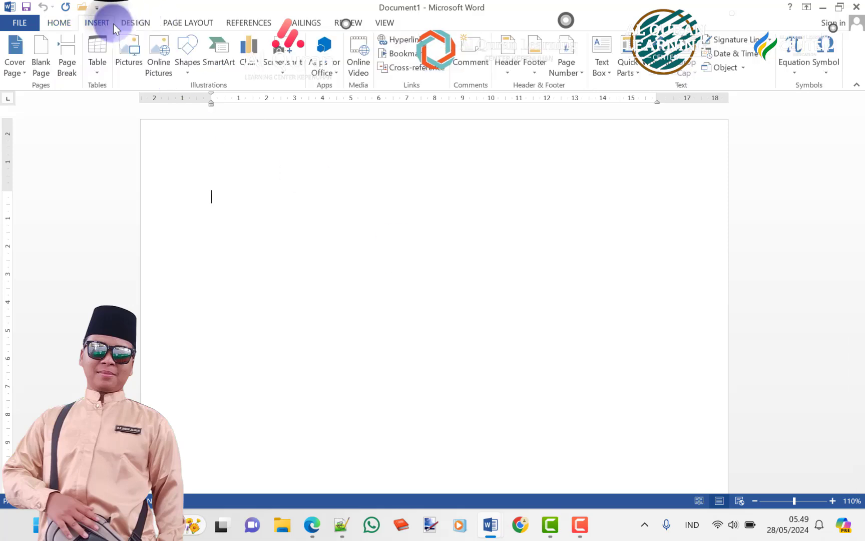
pyautogui.click(271, 53)
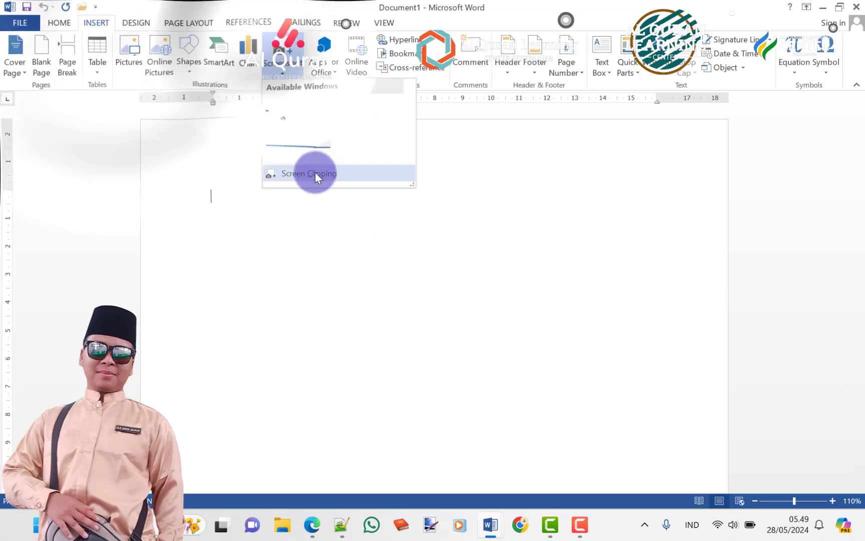
pyautogui.click(315, 172)
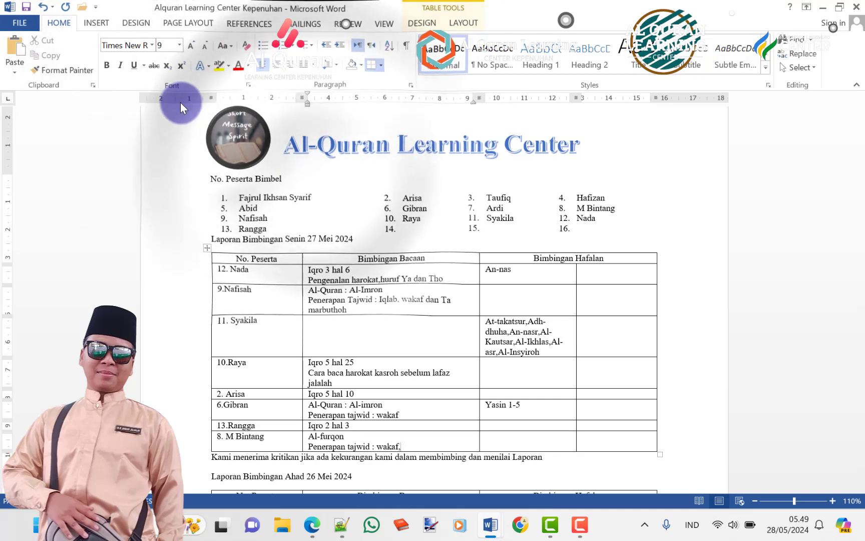
pyautogui.moveTo(196, 108)
pyautogui.mouseDown()
pyautogui.moveTo(655, 465)
pyautogui.moveTo(668, 467)
pyautogui.mouseUp()
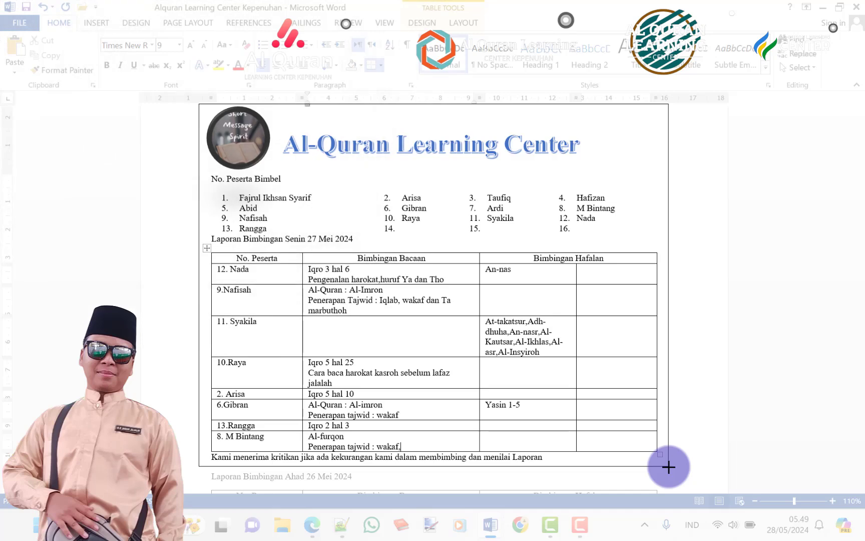
# Insert the clipped report image and save it as a picture named b13.
pyautogui.moveTo(669, 467); pyautogui.dragTo(669, 467)
pyautogui.rightClick(485, 309)
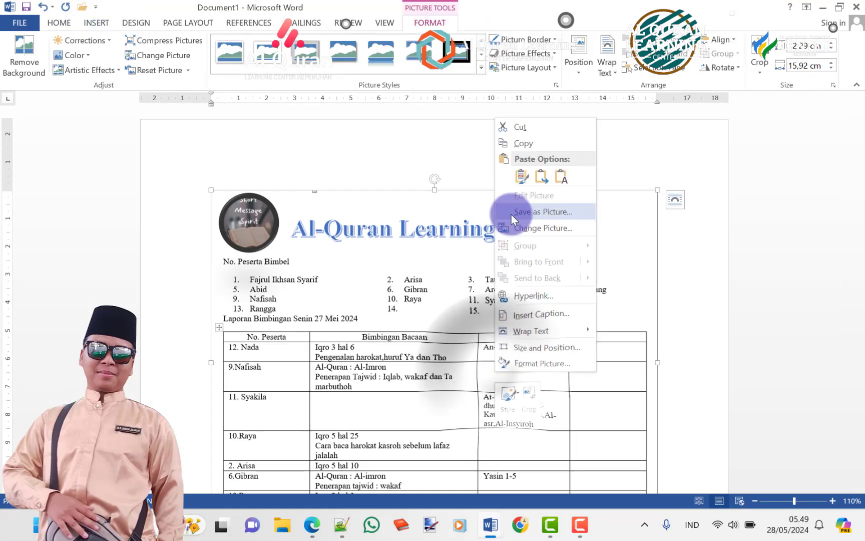
pyautogui.click(530, 215)
pyautogui.write('b')
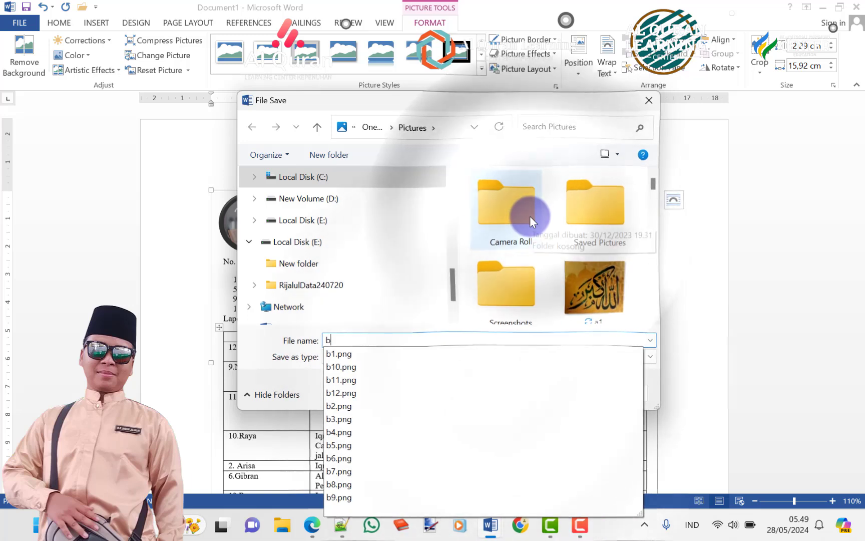
pyautogui.write('1')
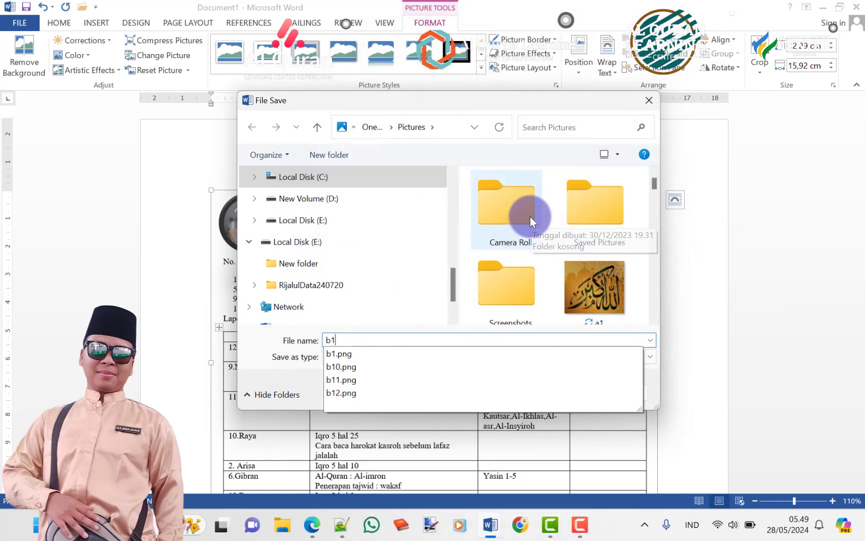
pyautogui.write('3')
pyautogui.press('Return')
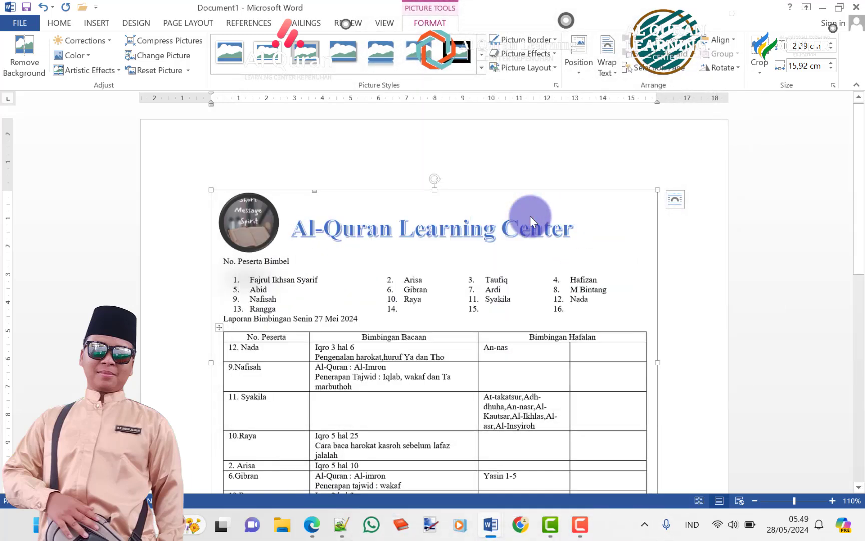